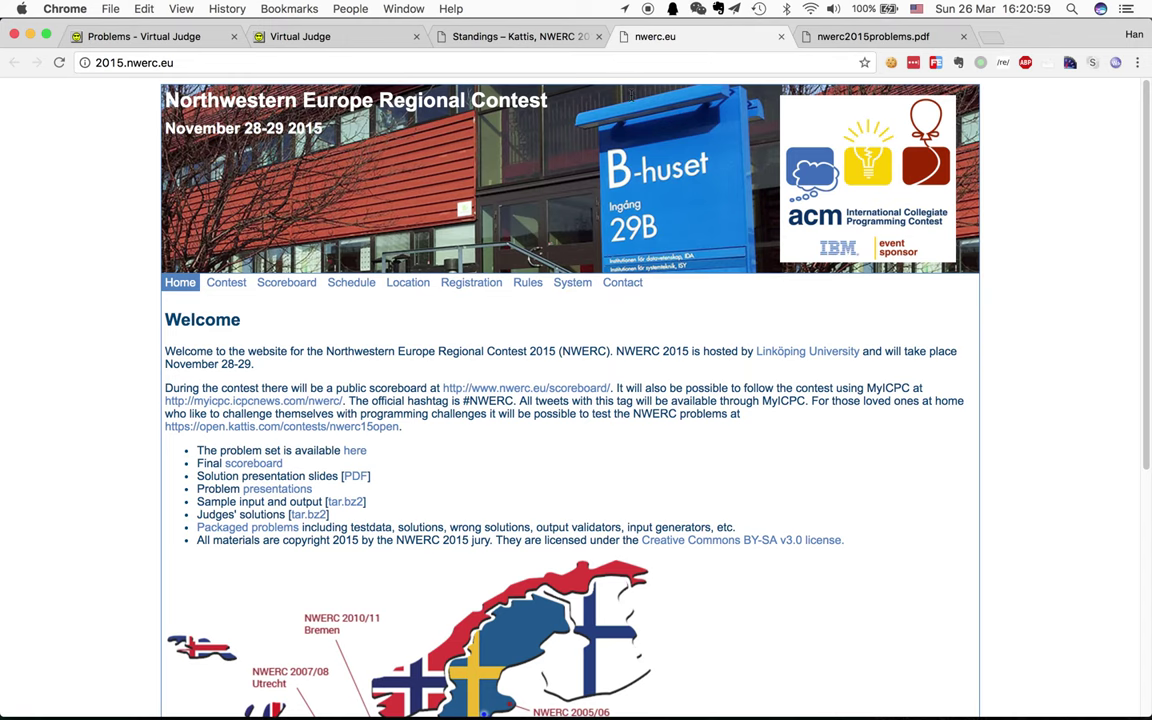
# Start creating a new contest in Virtual Judge's contest section and set its type to Replay.
pyautogui.click(856, 37)
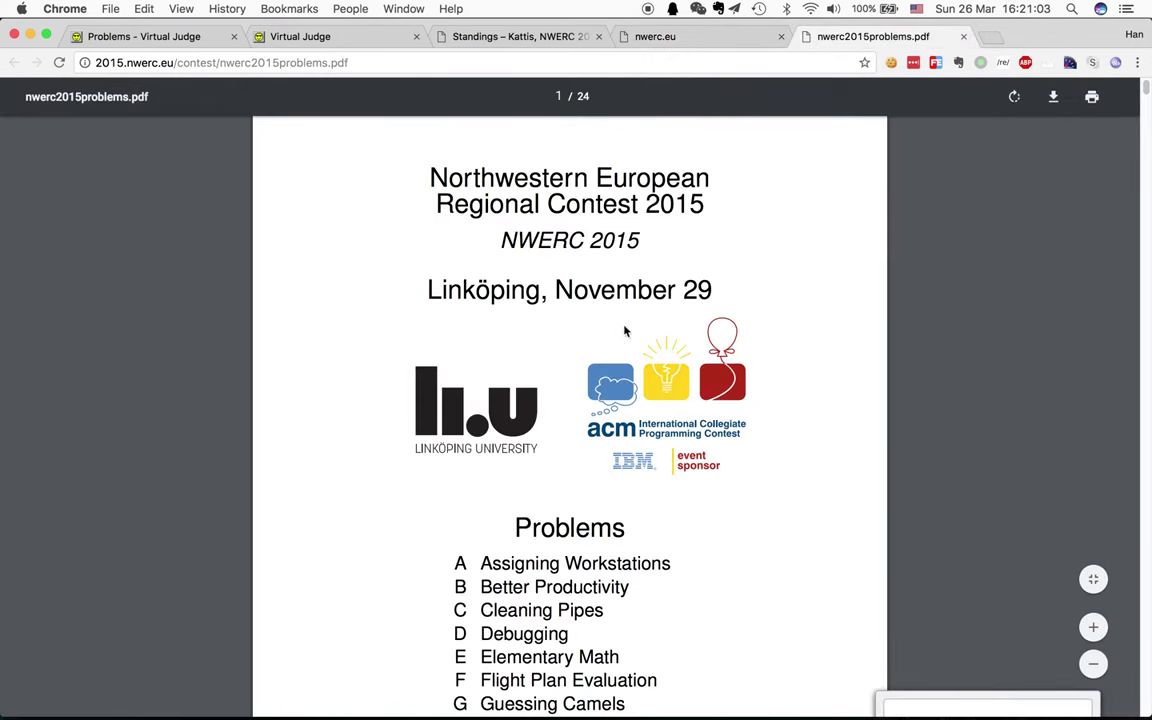
pyautogui.click(313, 36)
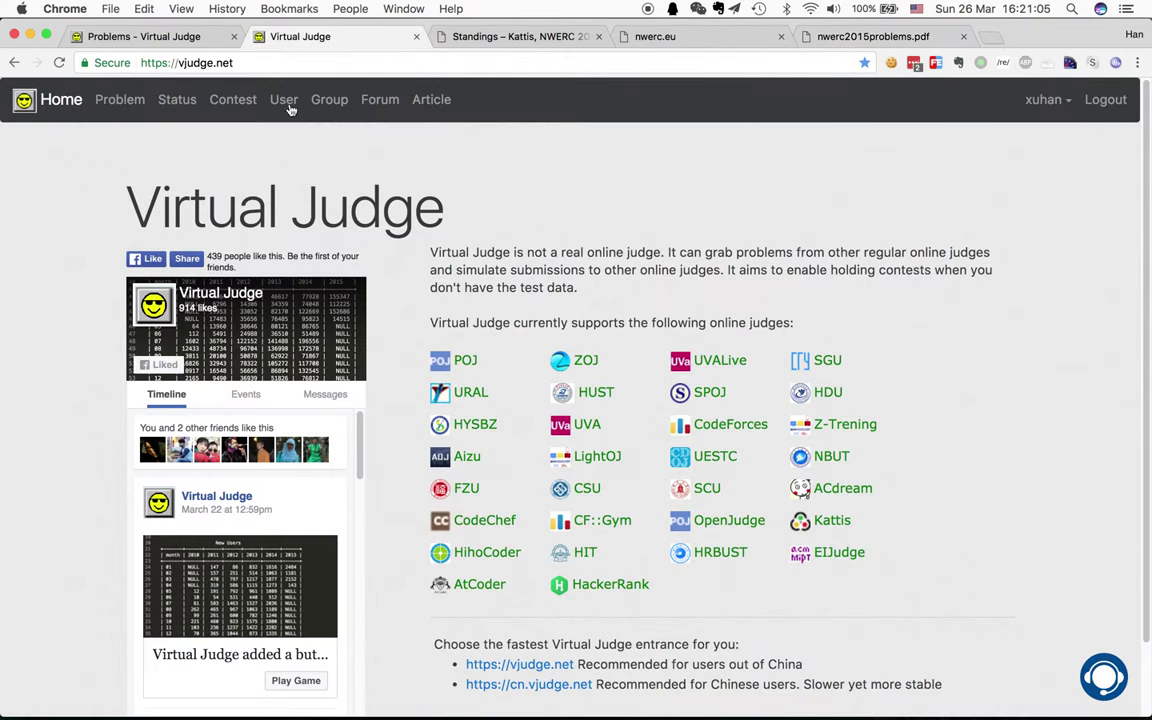
pyautogui.click(244, 113)
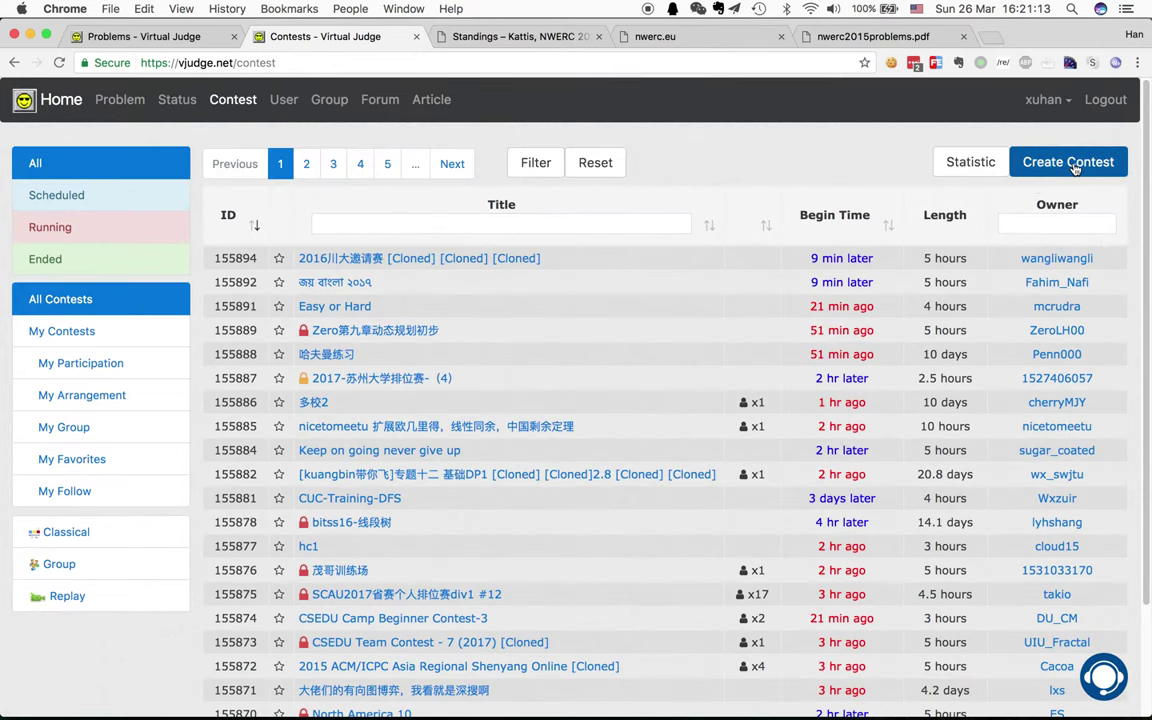
pyautogui.click(1073, 165)
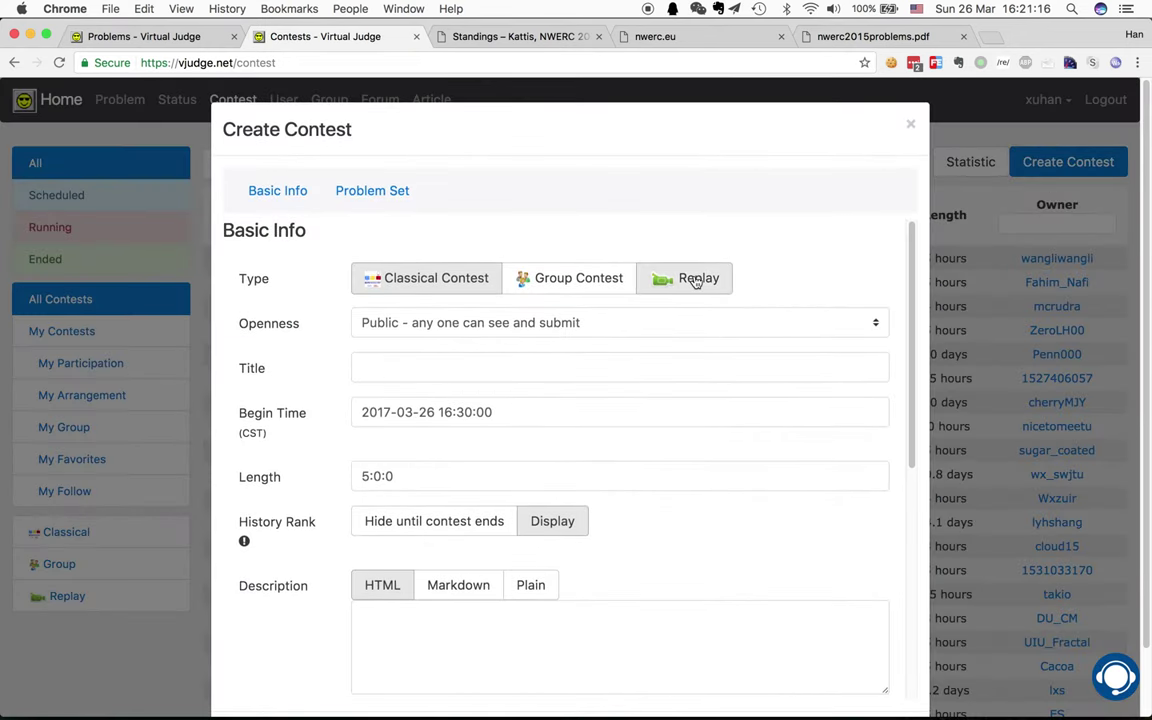
pyautogui.click(695, 279)
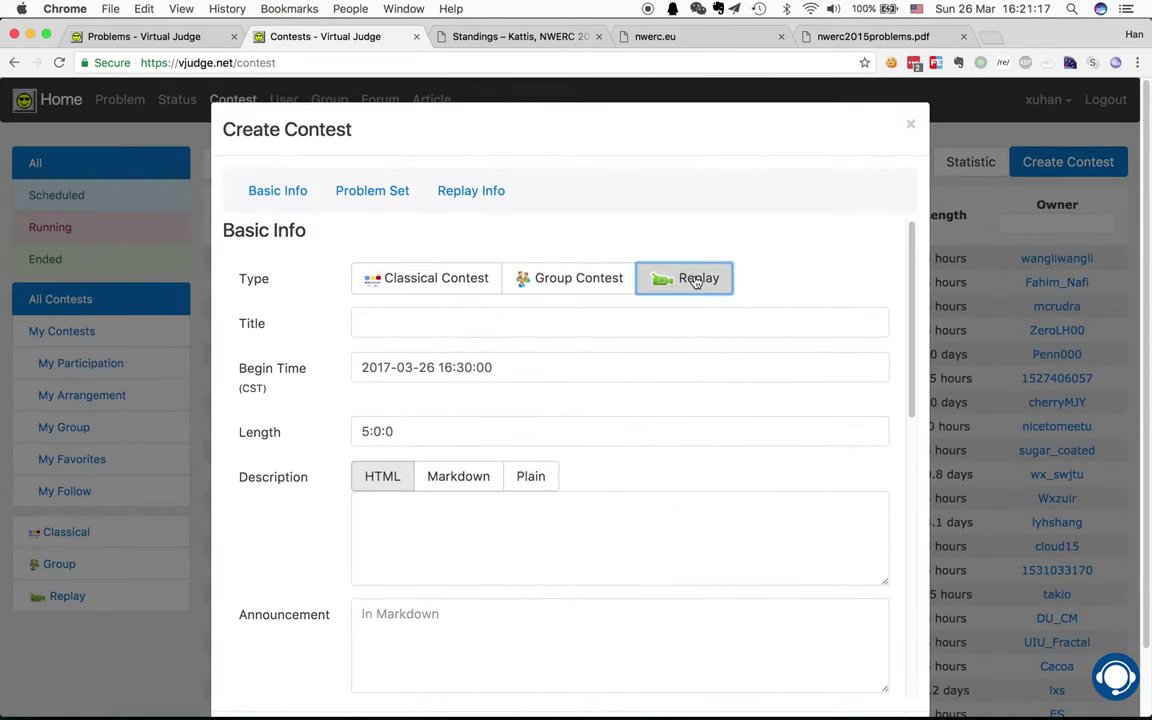
# Copy the contest name NWERC 2015 from the Kattis standings page into the new contest's title.
pyautogui.click(435, 325)
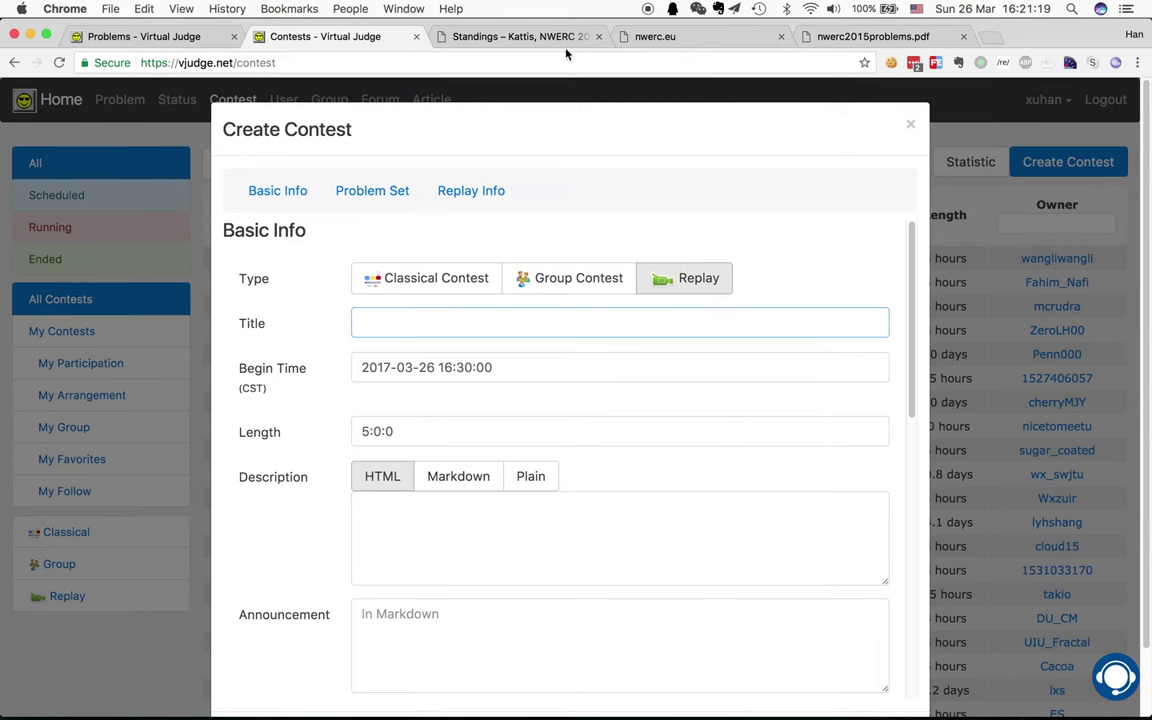
pyautogui.click(512, 37)
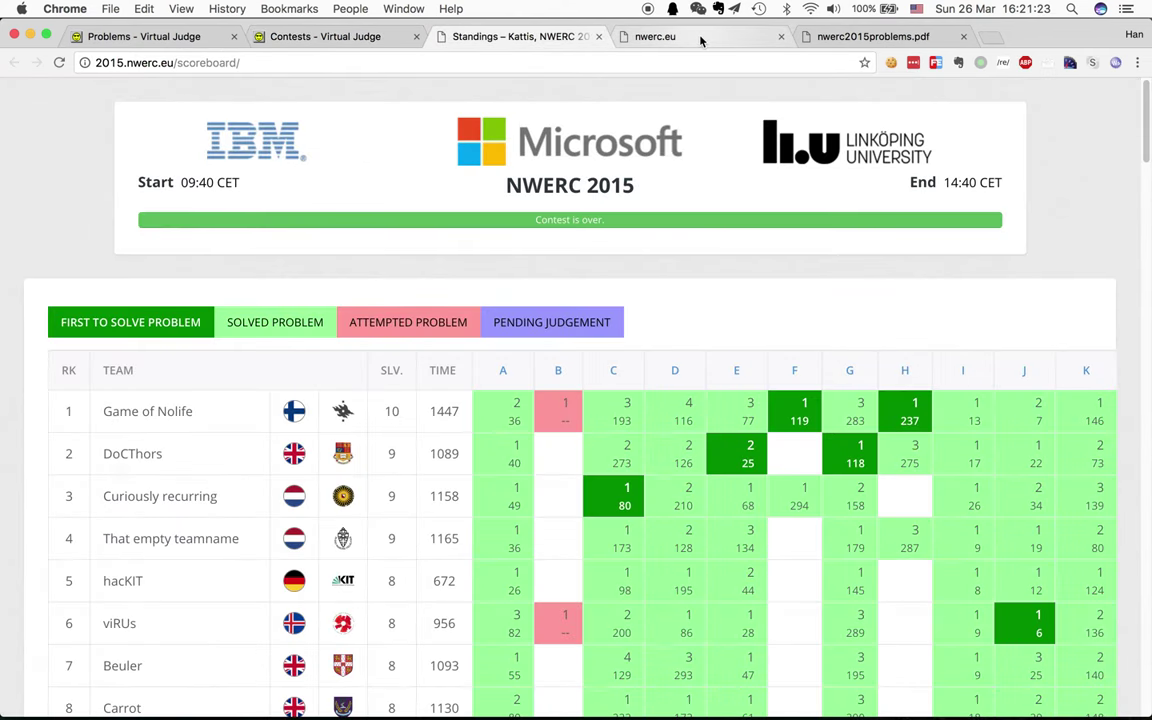
pyautogui.click(630, 33)
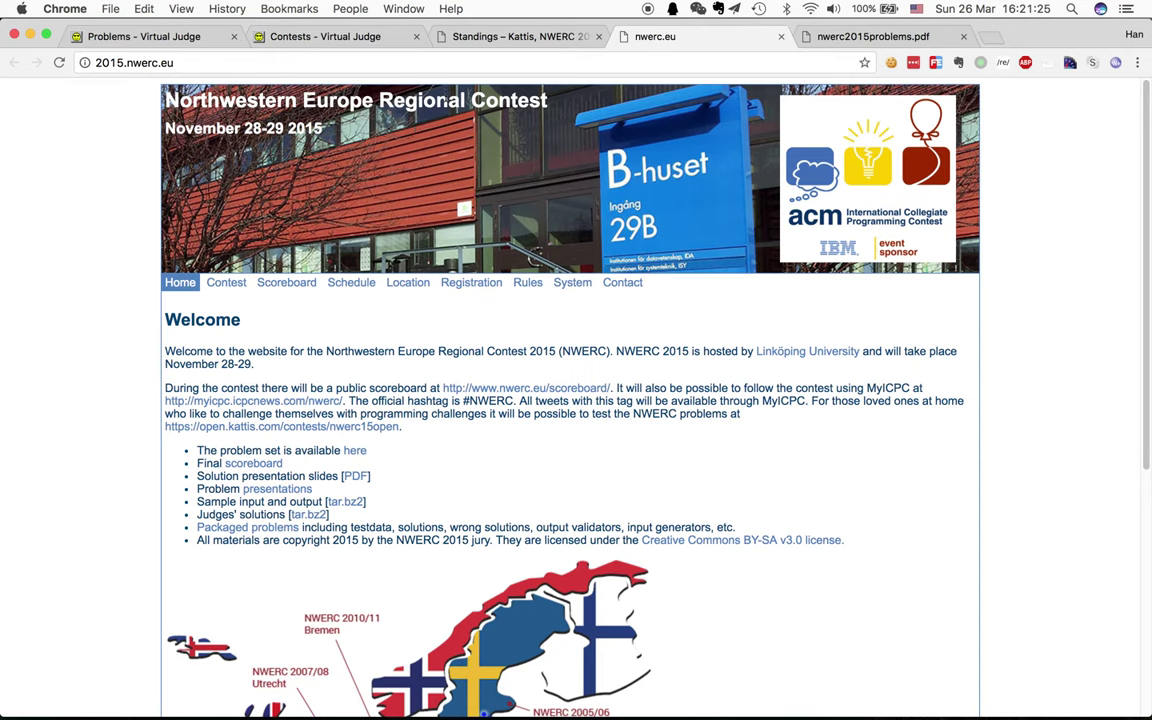
pyautogui.click(471, 34)
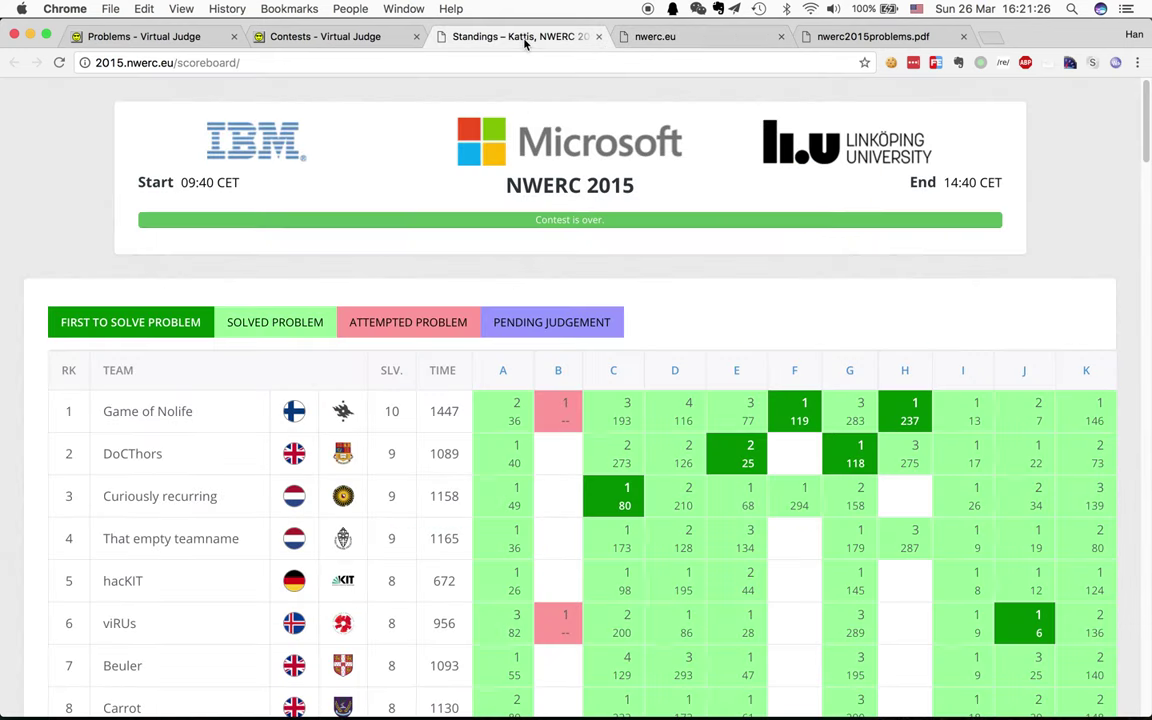
pyautogui.tripleClick(536, 181)
pyautogui.press('super+c')
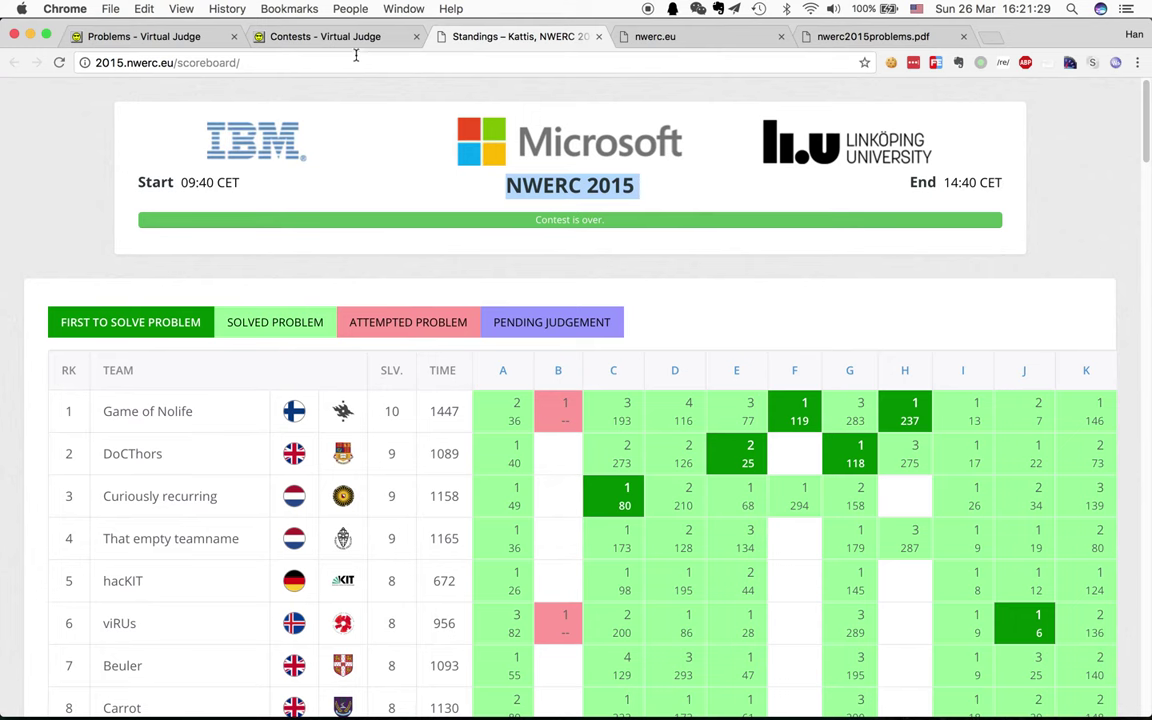
pyautogui.click(330, 36)
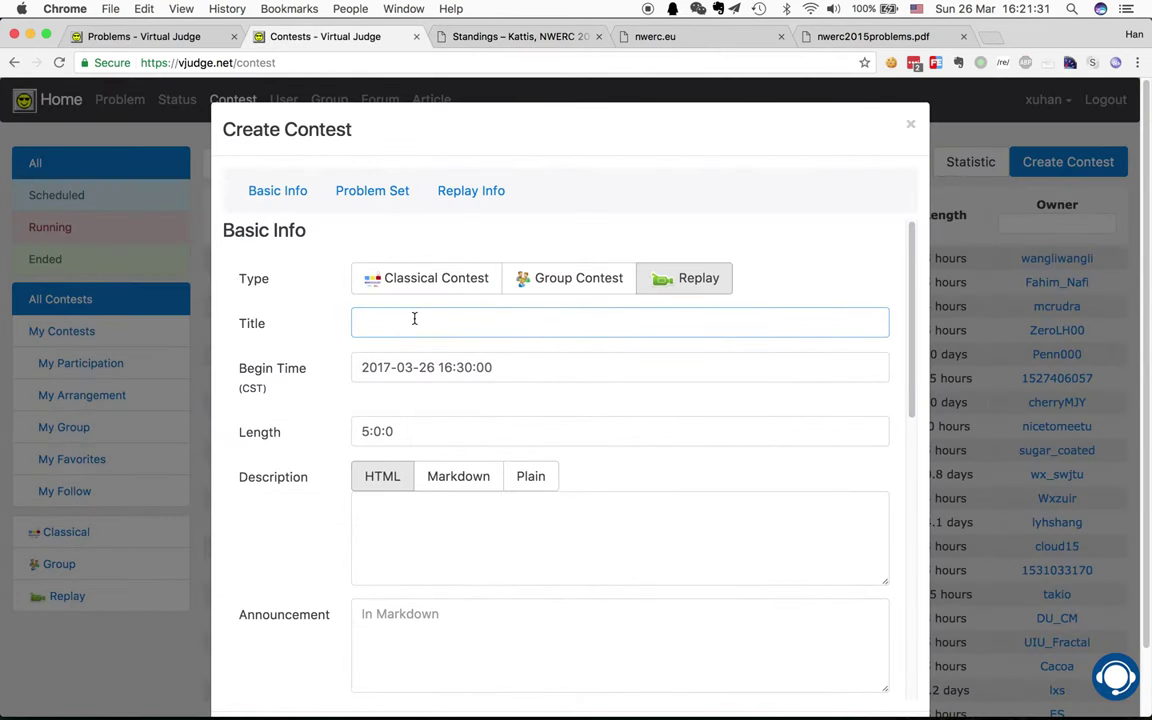
pyautogui.press('super+v')
# Look up the contest date on the nwerc.eu home page and set the begin date to 2015-11-29.
pyautogui.click(650, 36)
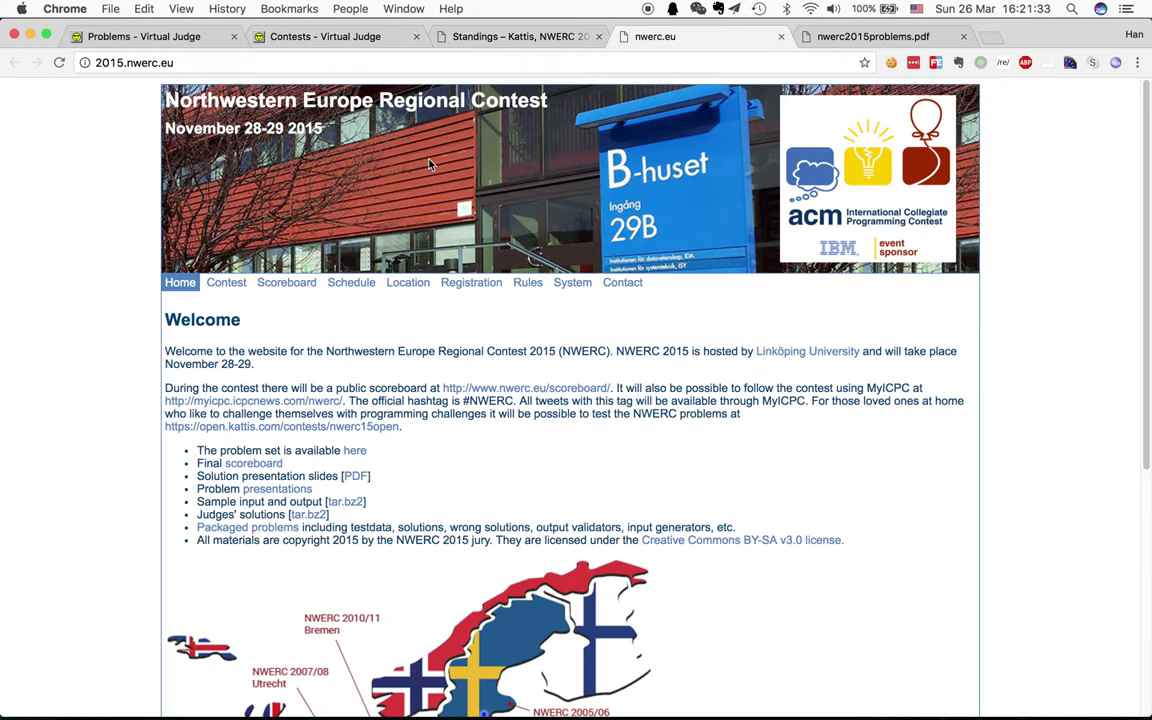
pyautogui.tripleClick(215, 121)
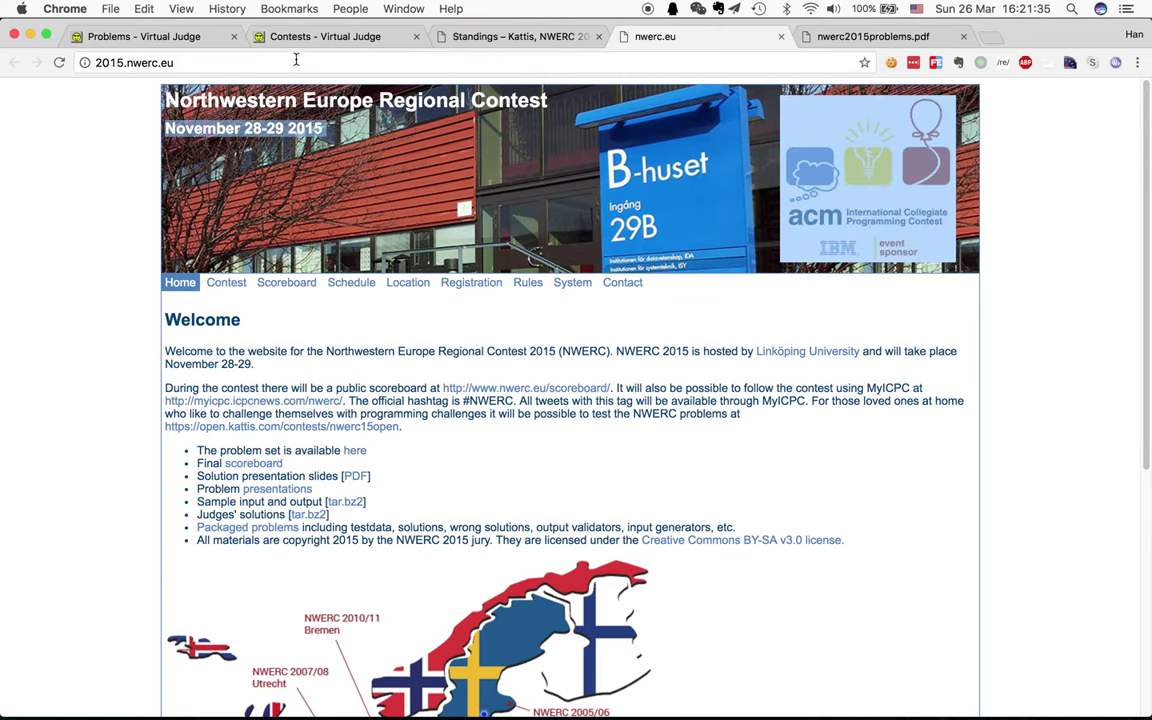
pyautogui.click(322, 40)
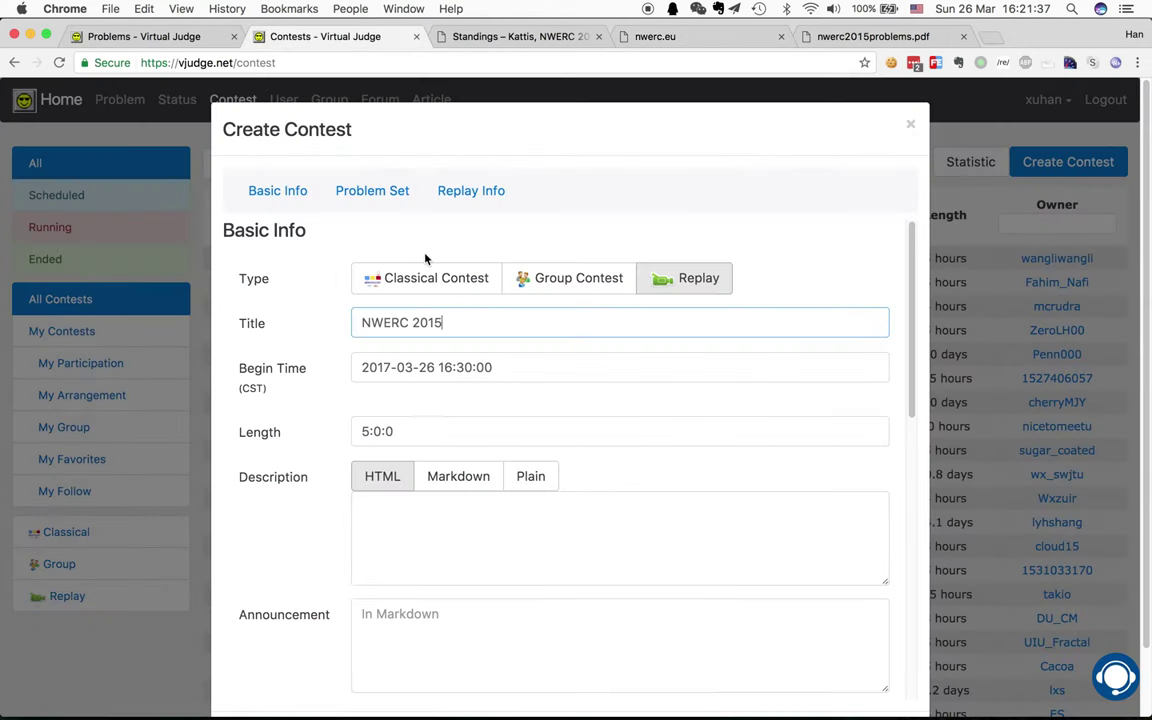
pyautogui.click(387, 368)
pyautogui.press('BackSpace')
pyautogui.write('5')
pyautogui.doubleClick(403, 367)
pyautogui.write('11')
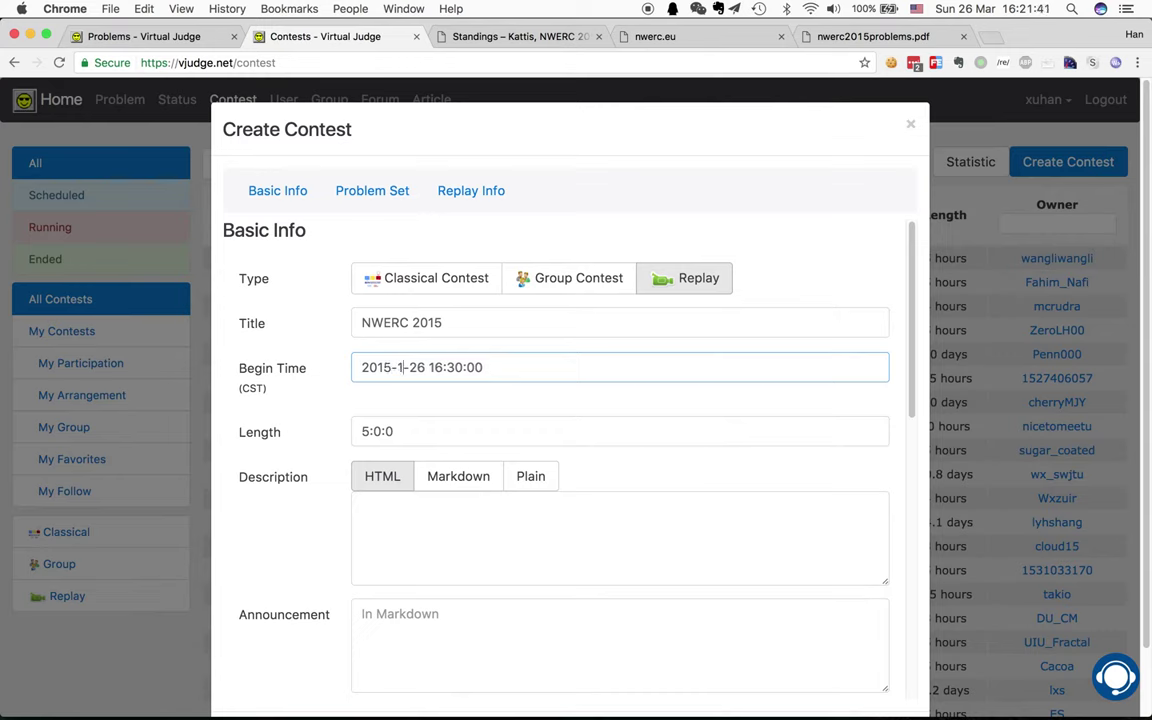
pyautogui.doubleClick(423, 367)
pyautogui.write('29')
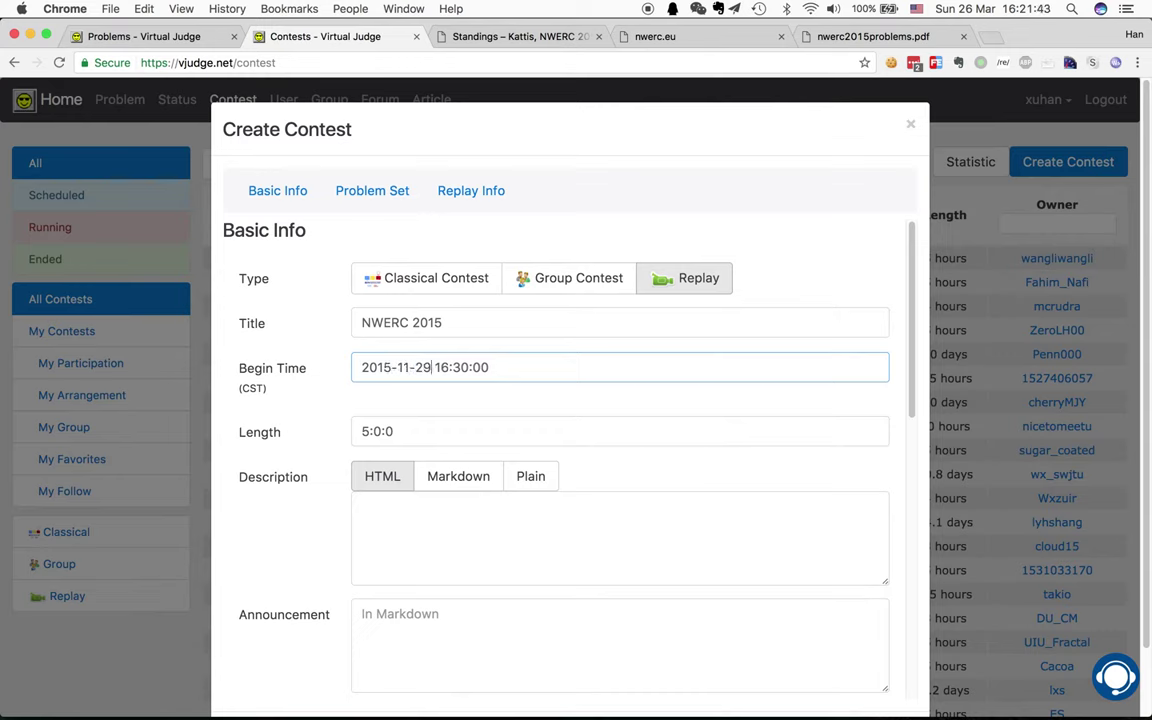
# Set the hour and minutes of the contest's begin time to 09:00.
pyautogui.doubleClick(443, 367)
pyautogui.write('09')
pyautogui.doubleClick(462, 367)
pyautogui.write('00')
pyautogui.click(393, 540)
pyautogui.click(678, 38)
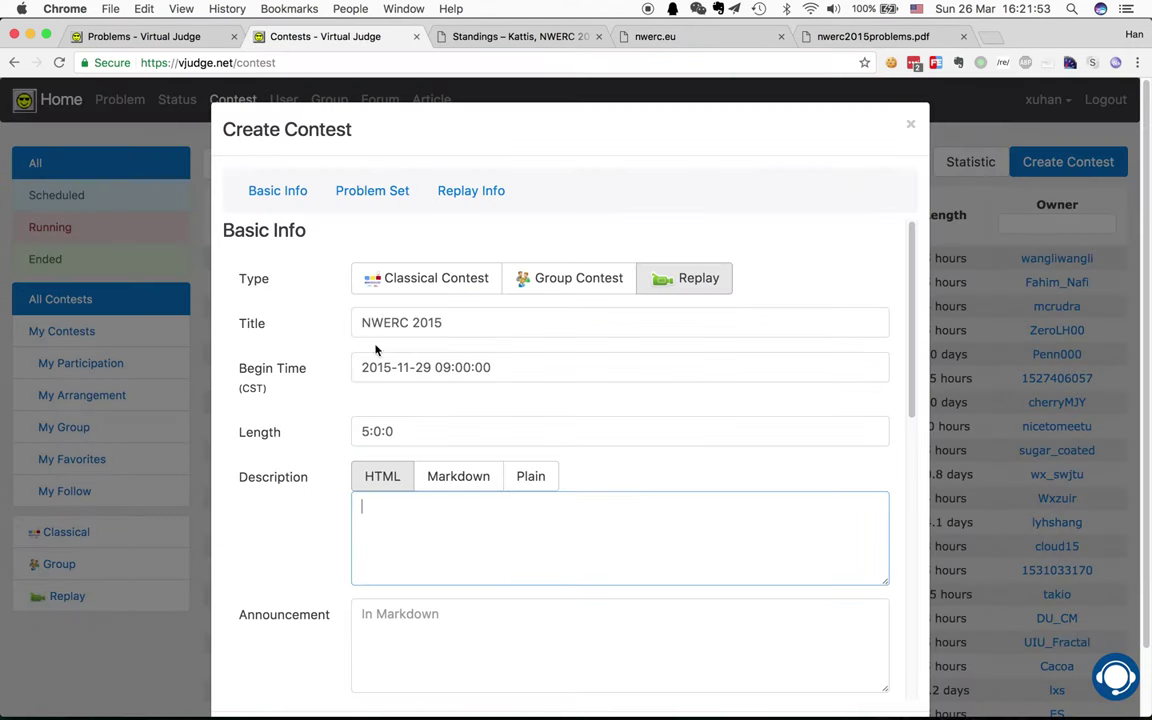
pyautogui.click(325, 36)
pyautogui.press('super+v')
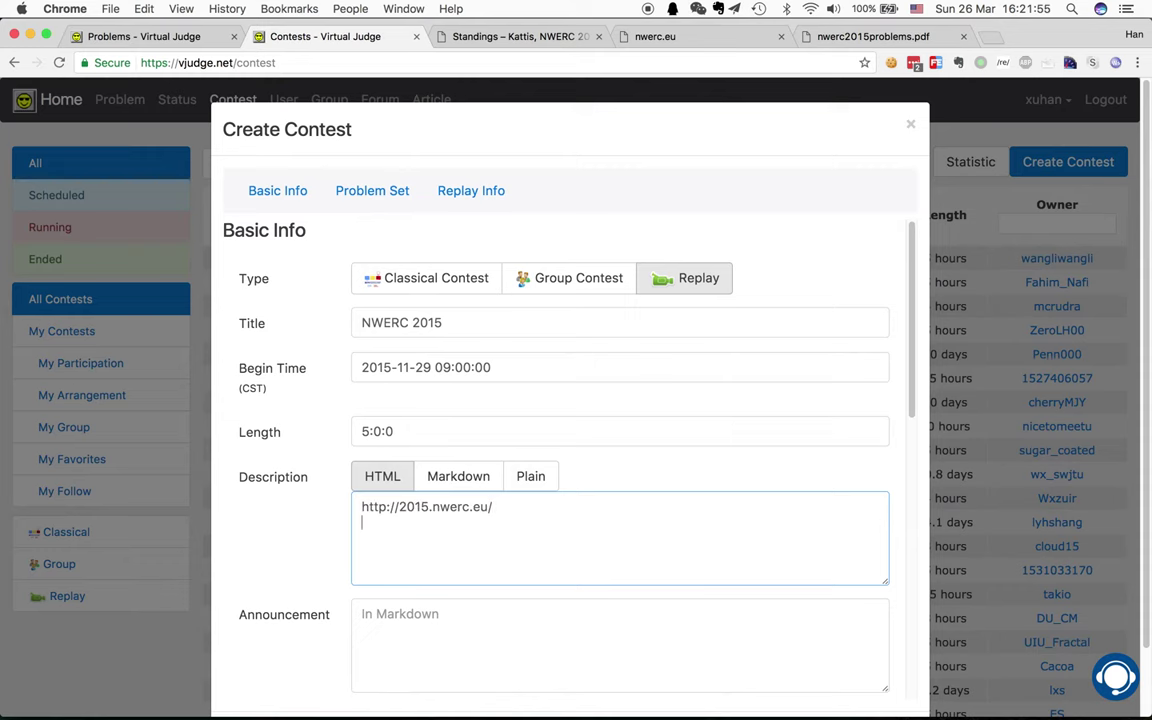
pyautogui.click(466, 38)
pyautogui.click(284, 64)
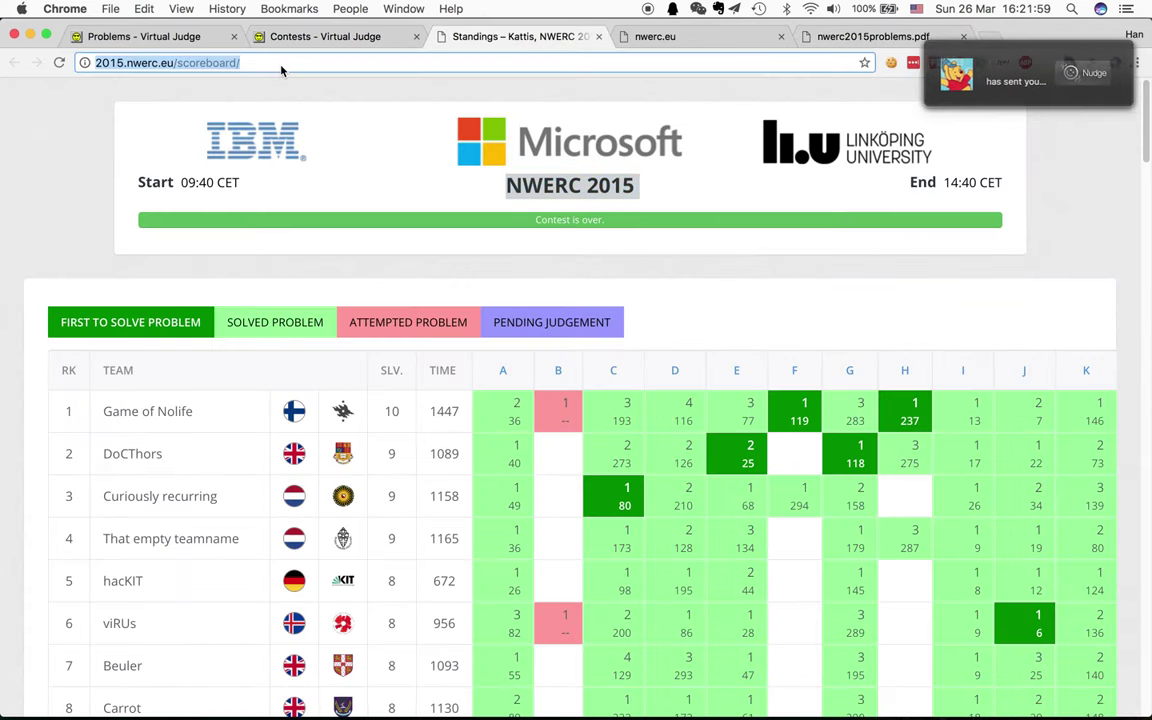
pyautogui.click(937, 50)
pyautogui.press('super+c')
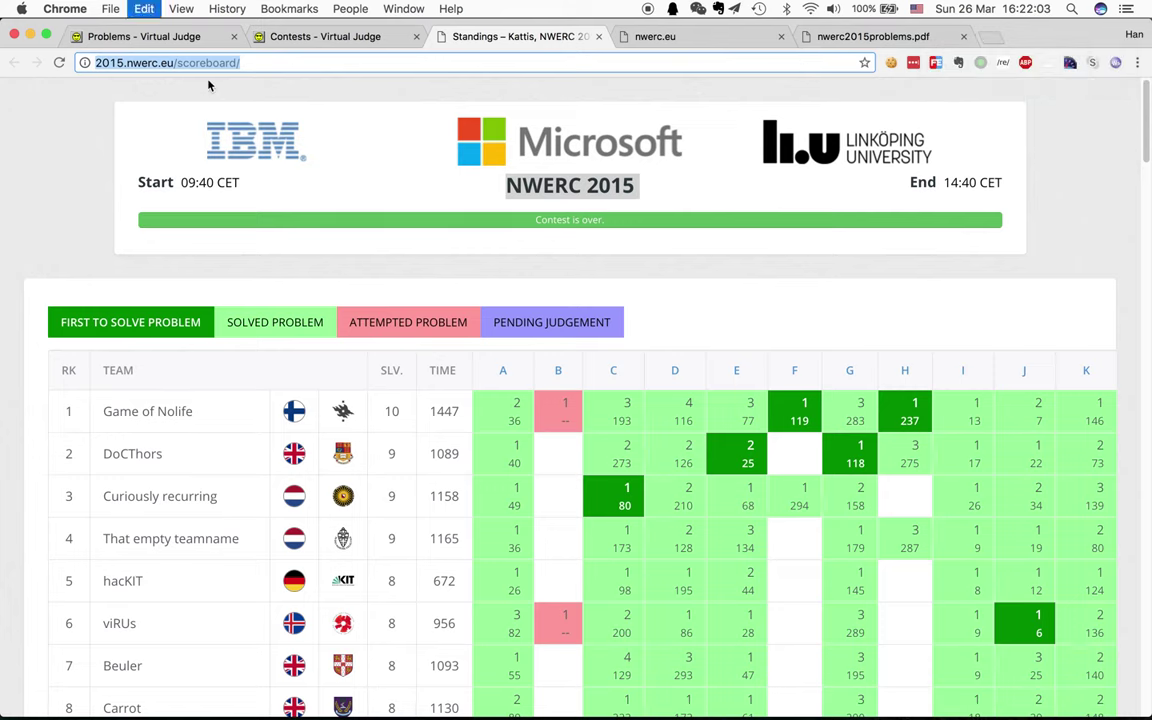
pyautogui.click(296, 38)
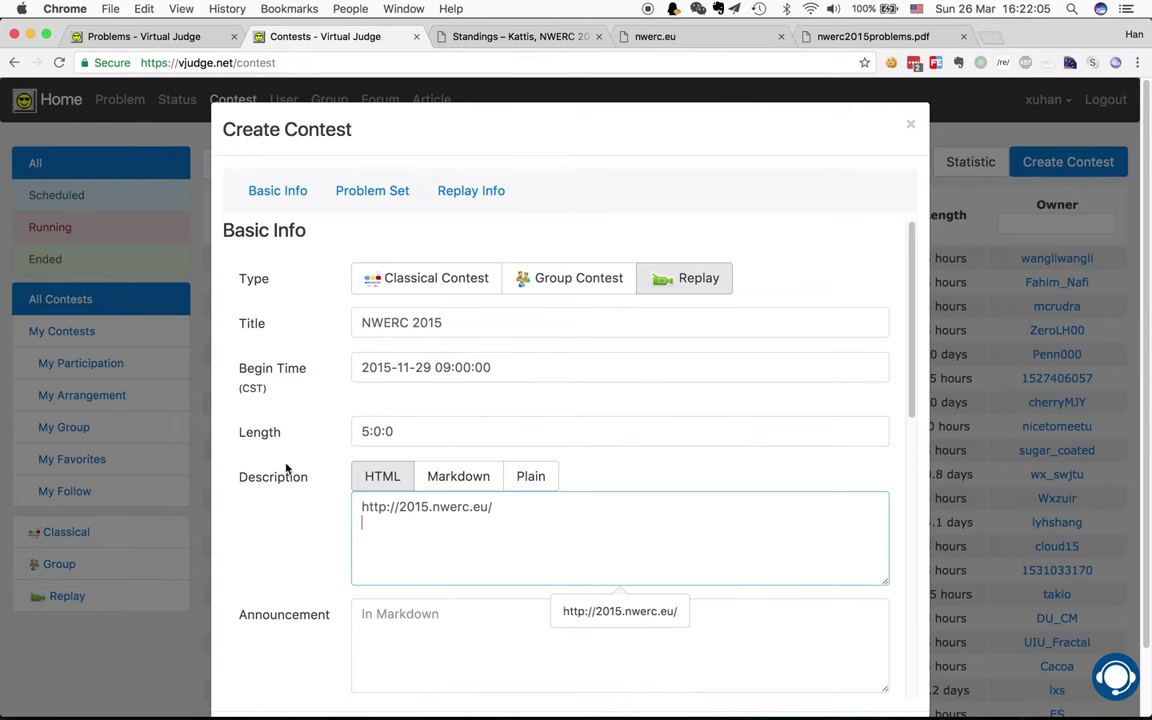
pyautogui.press('super+v')
pyautogui.click(393, 636)
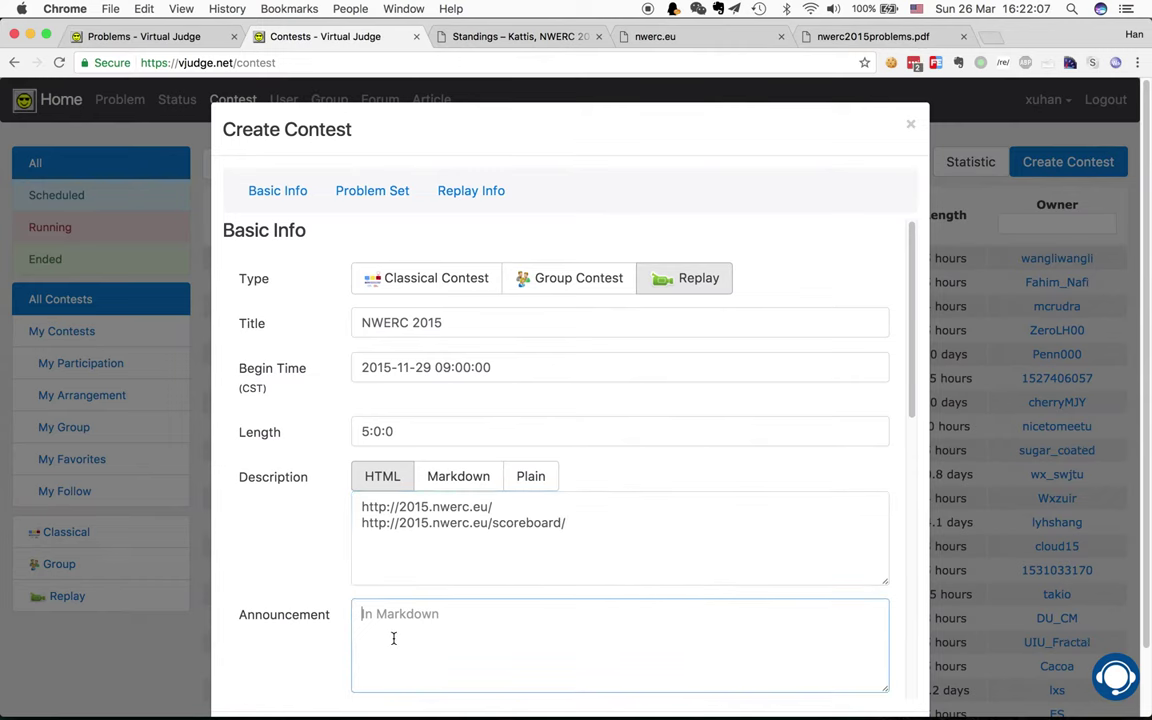
# Copy the title of problem A, Assigning Workstations, from the first page of nwerc2015problems.pdf.
pyautogui.scroll(-5, 308, 576)
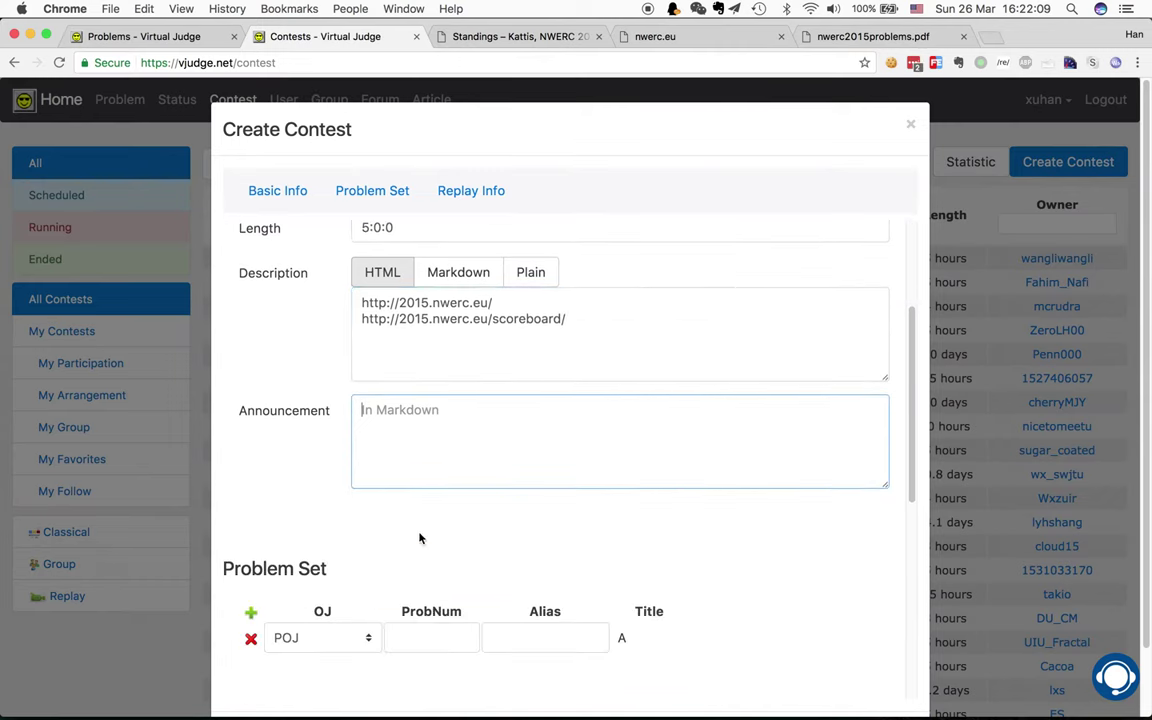
pyautogui.click(365, 638)
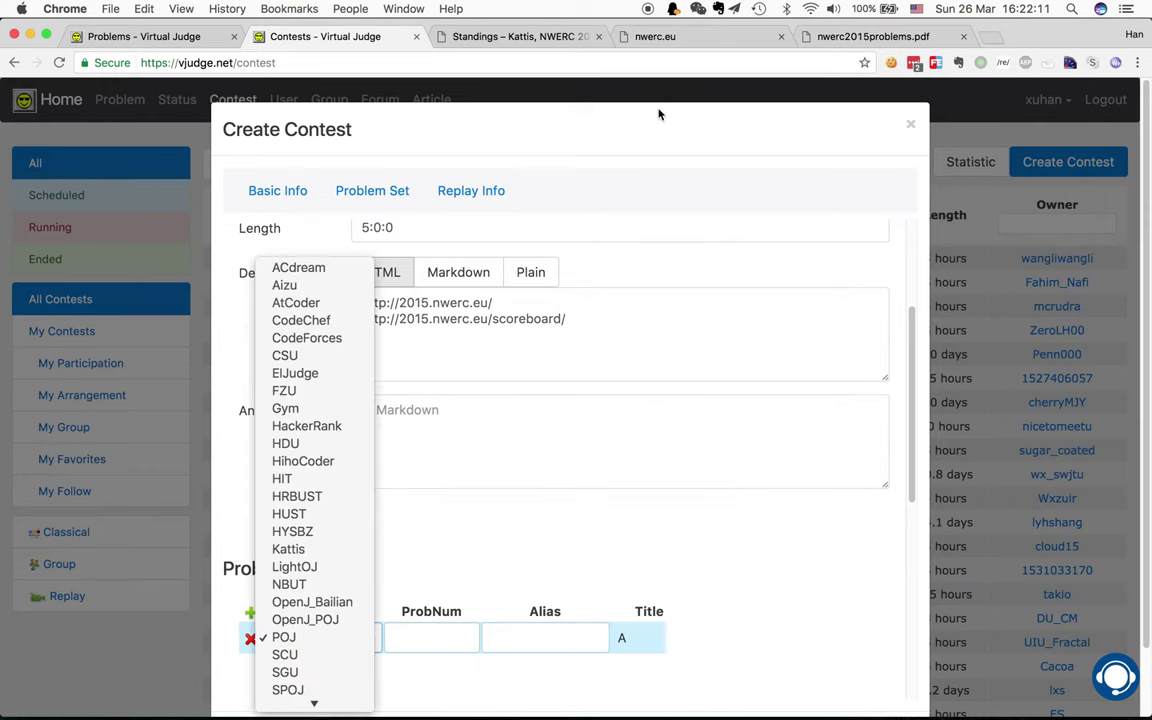
pyautogui.click(864, 40)
pyautogui.click(864, 40)
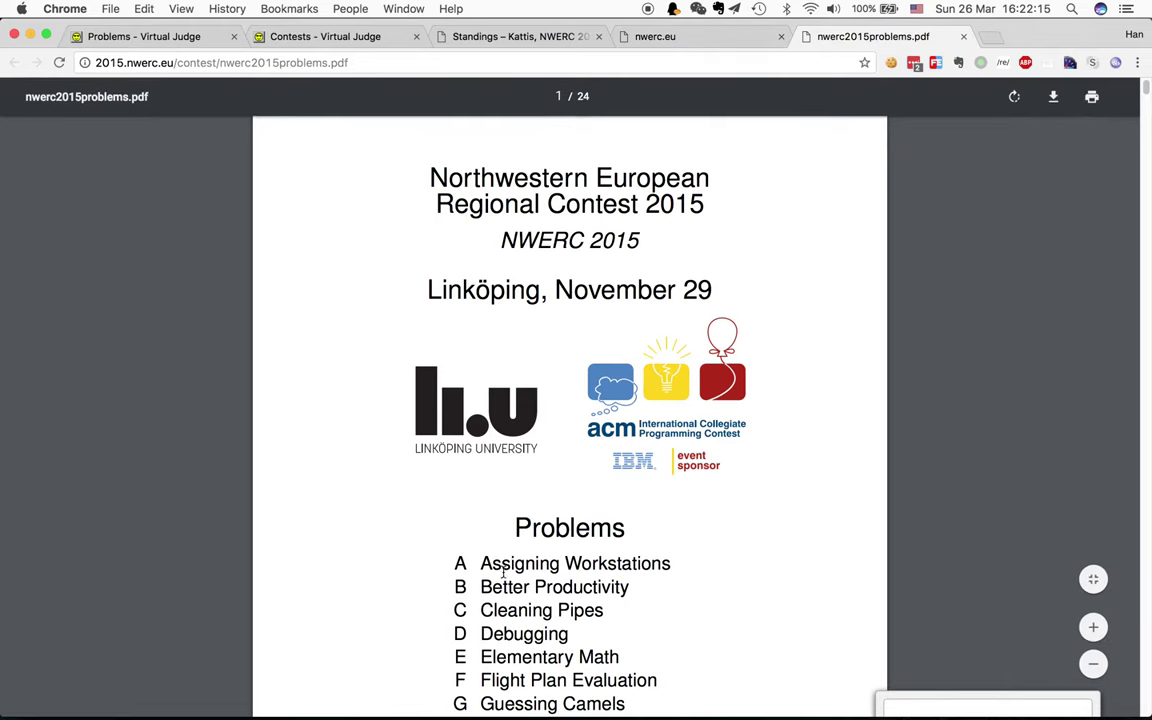
pyautogui.moveTo(481, 563); pyautogui.dragTo(665, 563)
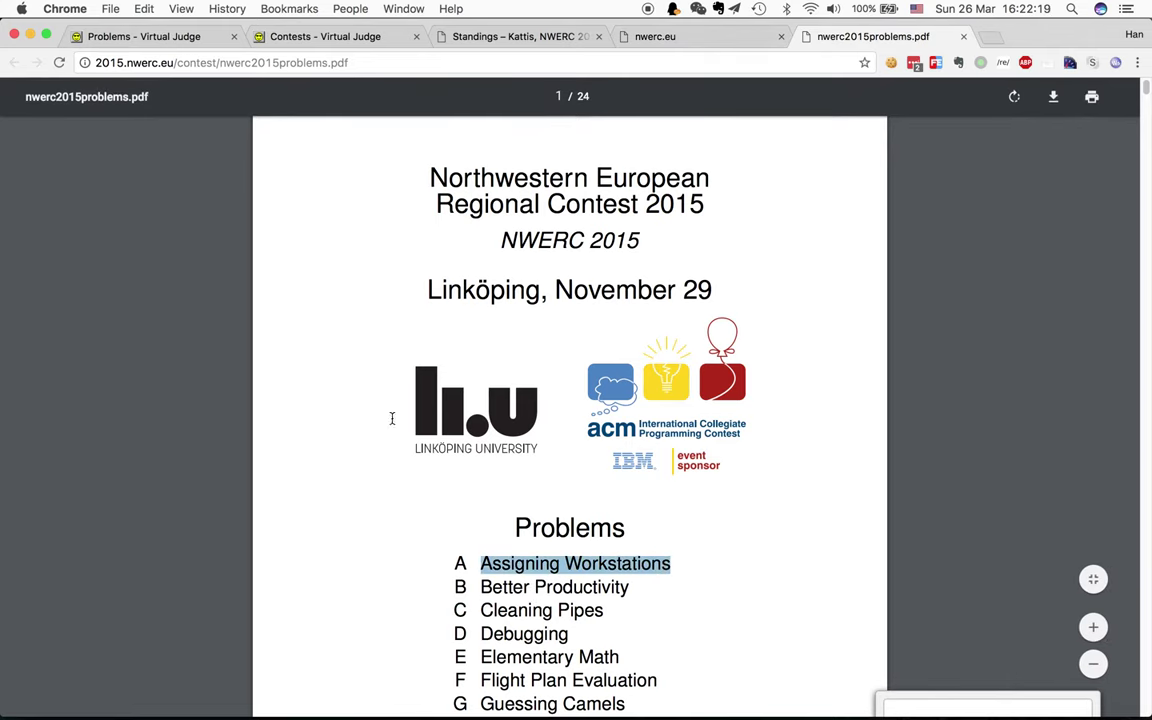
# Filter the Virtual Judge problem list by the copied title Assigning Workstations, without the leading space.
pyautogui.click(122, 35)
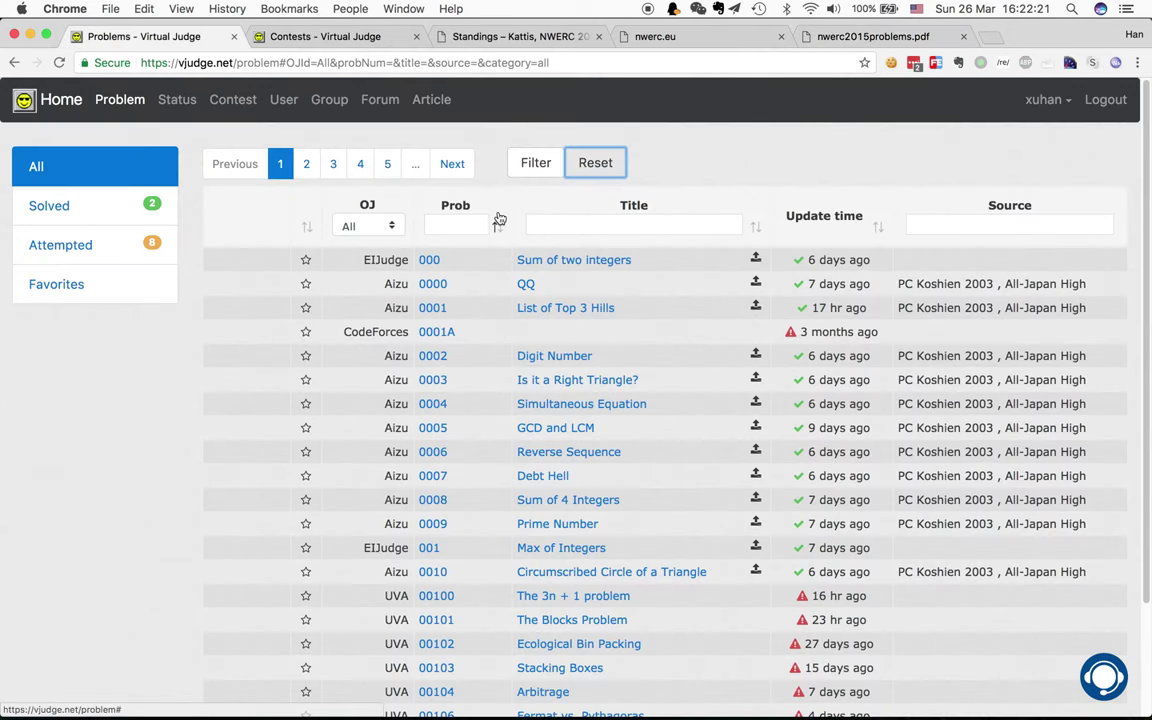
pyautogui.click(591, 229)
pyautogui.press('cmd+v')
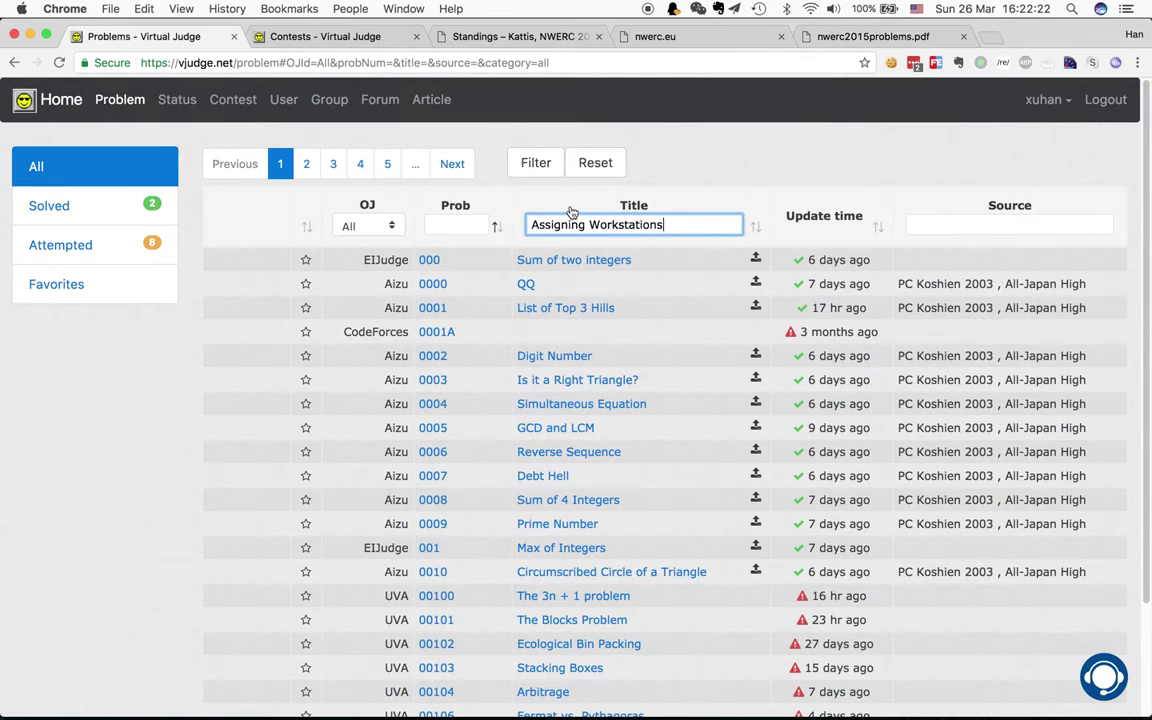
pyautogui.click(536, 165)
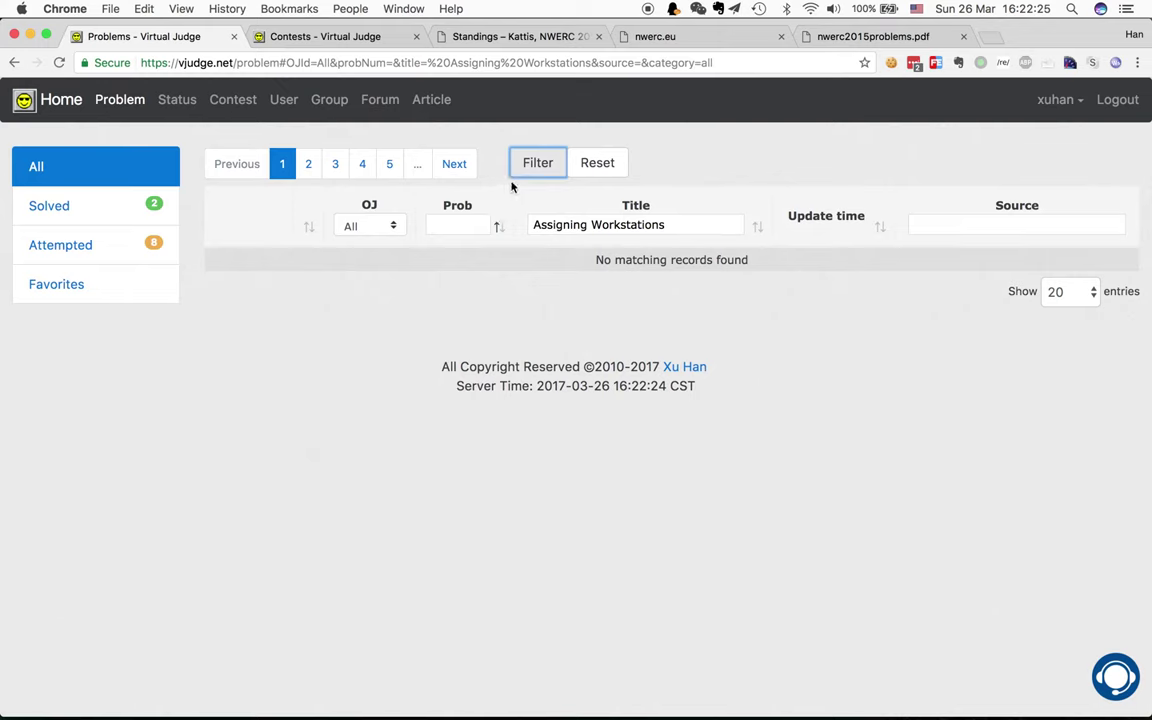
pyautogui.click(697, 228)
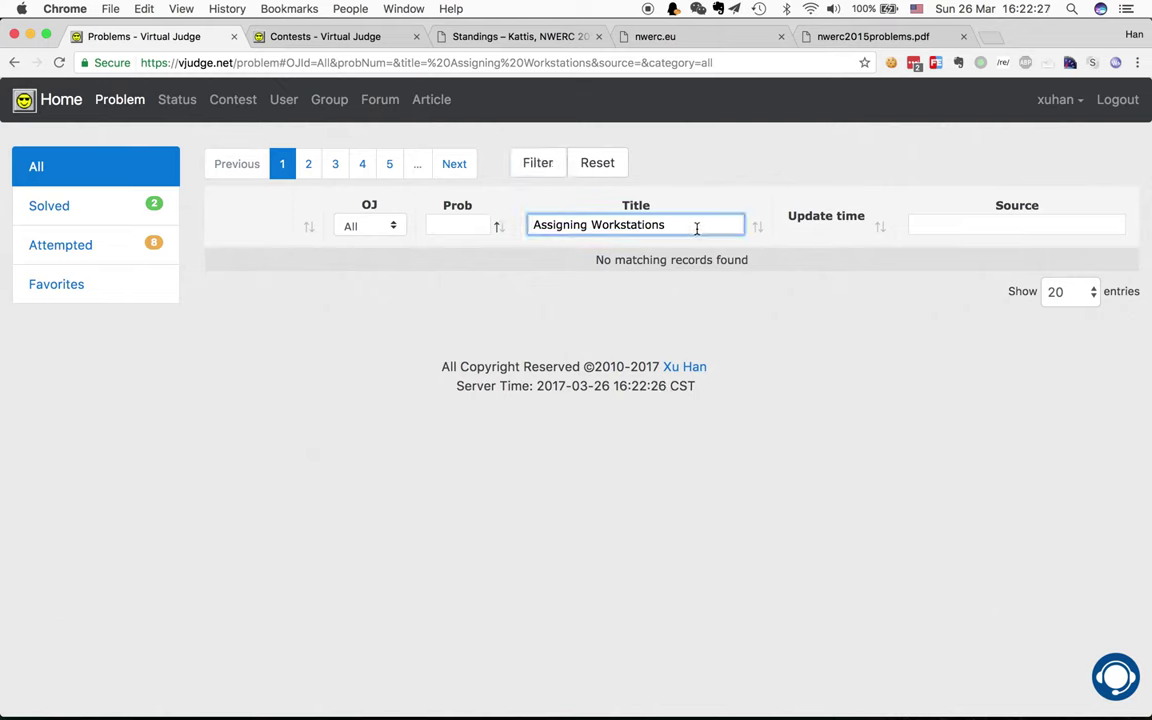
pyautogui.press('Delete')
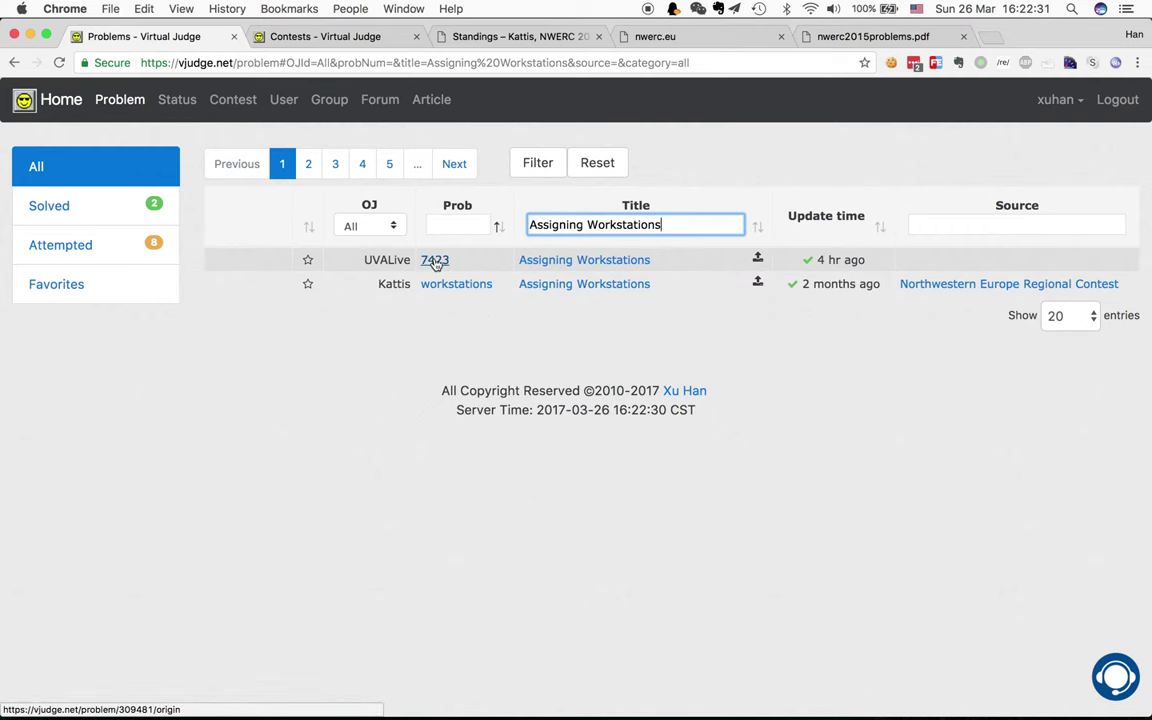
# Set problem A in the new contest's problem set to UVALive problem number 7423.
pyautogui.click(326, 44)
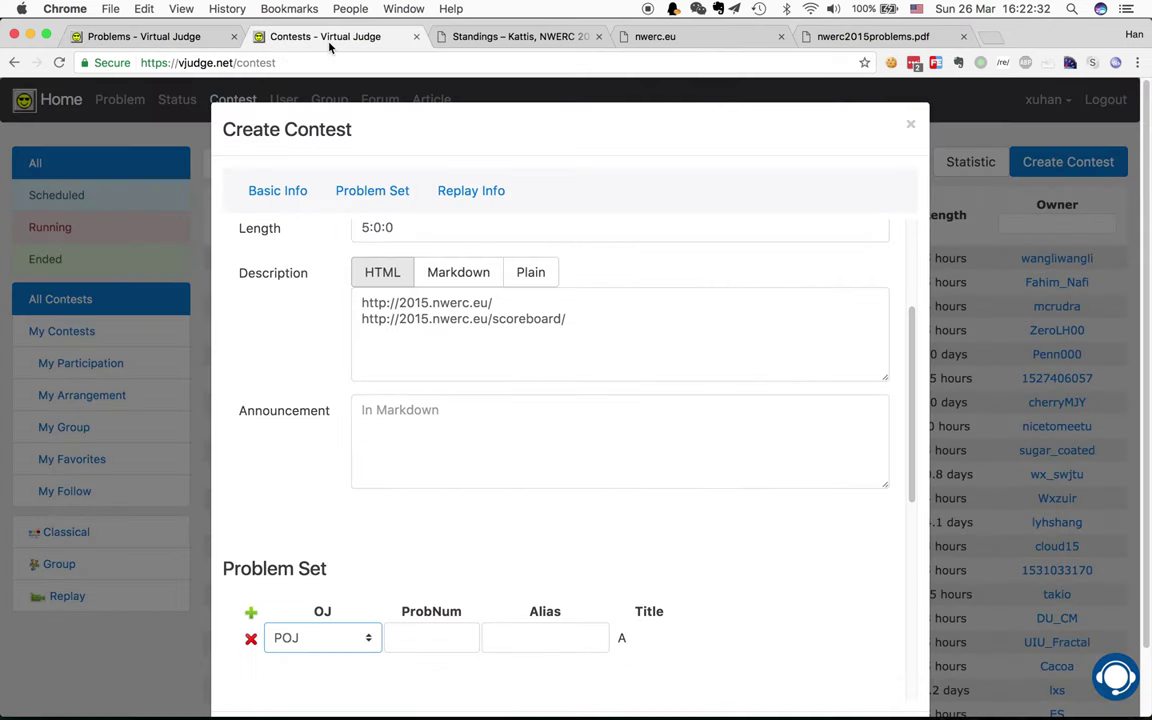
pyautogui.click(349, 646)
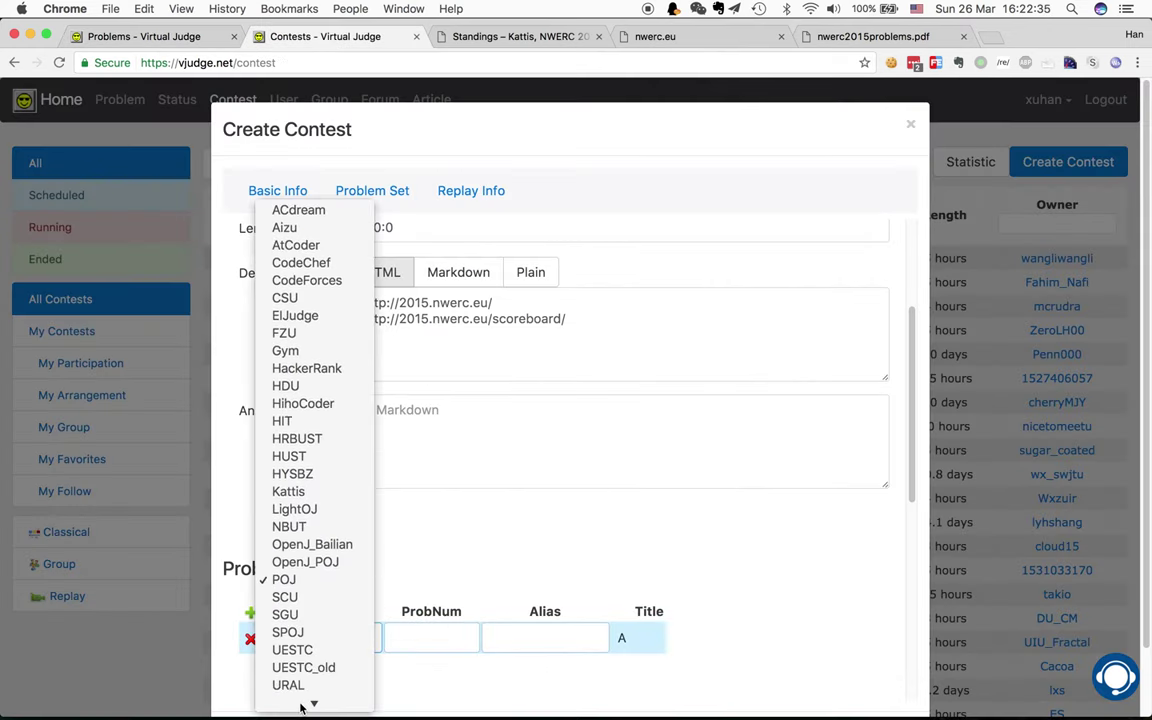
pyautogui.click(327, 664)
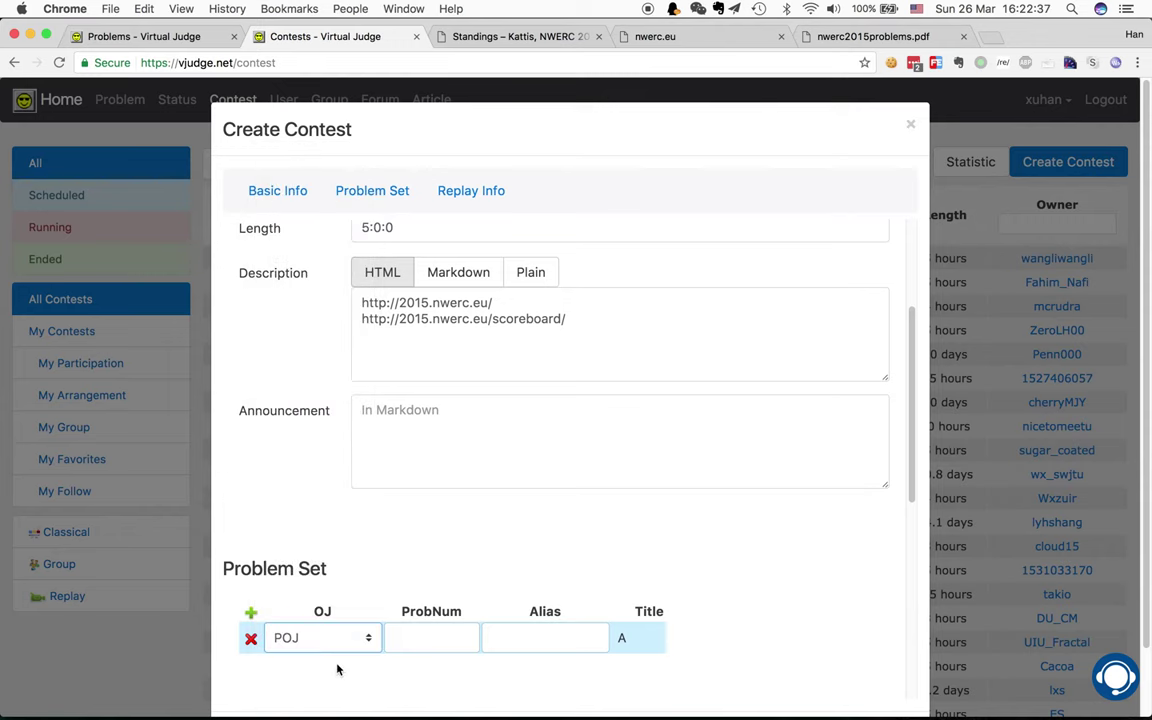
pyautogui.click(423, 635)
pyautogui.write('7423')
pyautogui.scroll(-5, 485, 594)
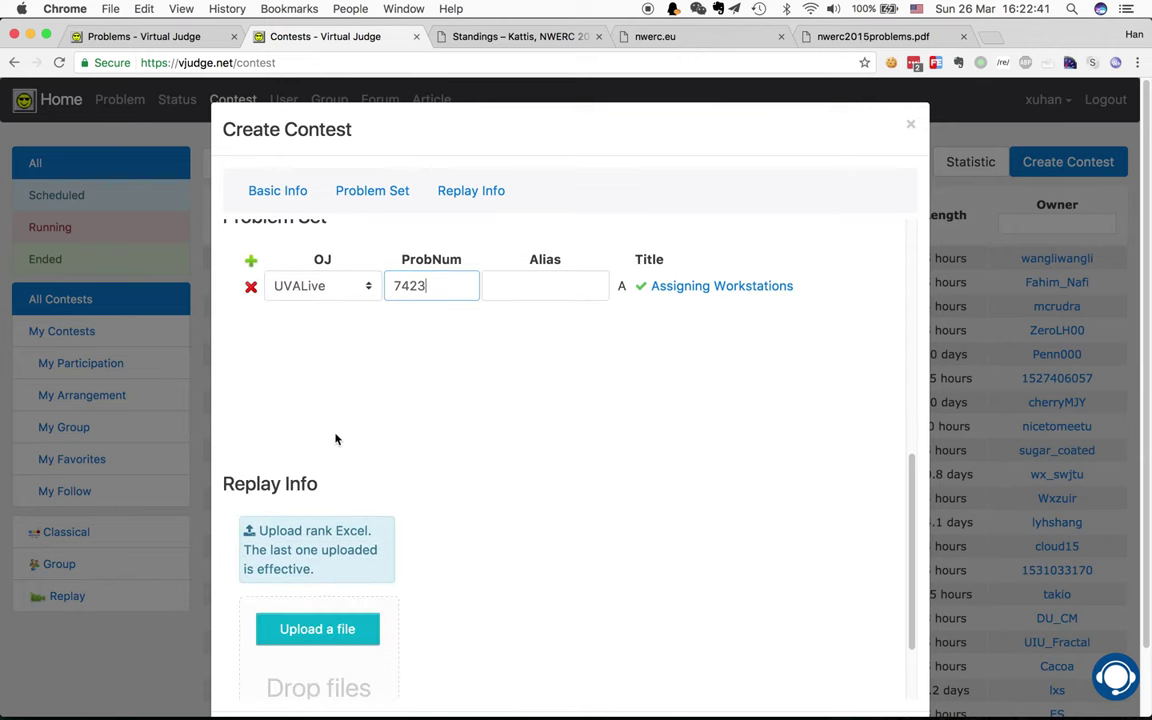
# Add ten more rows to the contest's problem set for problems B to K, UVALive numbers 7424 to 7433.
pyautogui.click(251, 261)
pyautogui.click(251, 261)
pyautogui.click(251, 261)
pyautogui.click(251, 261)
pyautogui.click(251, 261)
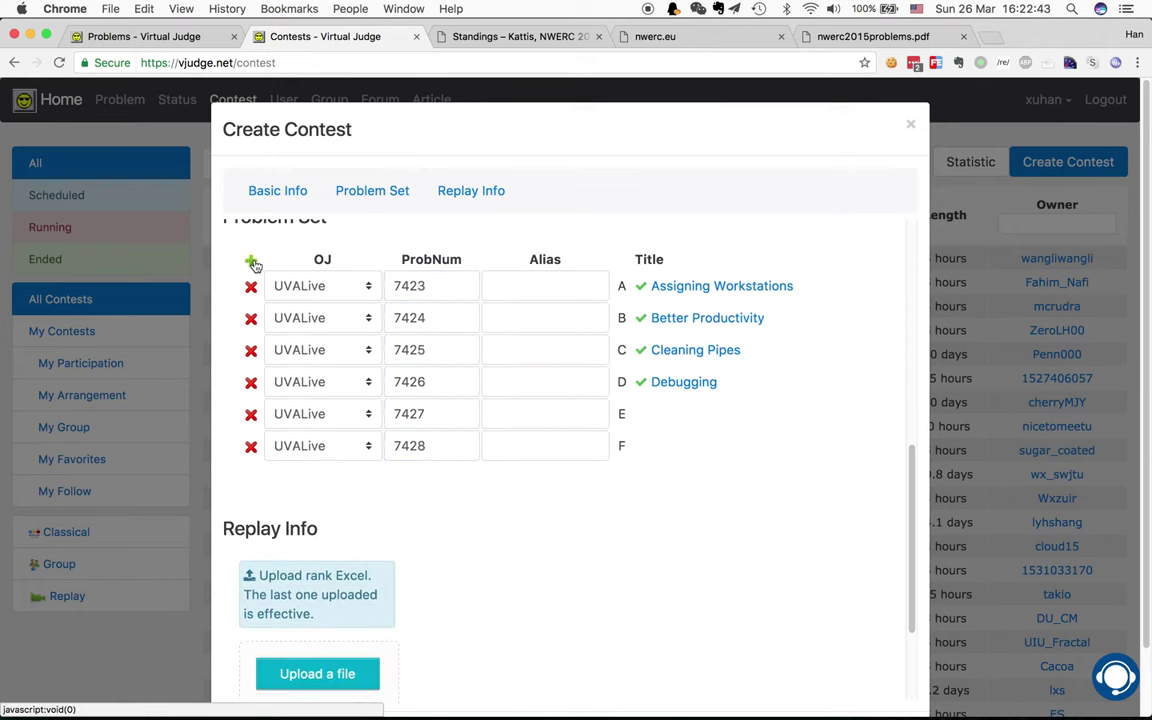
pyautogui.click(251, 261)
pyautogui.click(251, 261)
pyautogui.click(251, 261)
pyautogui.click(251, 261)
pyautogui.click(251, 261)
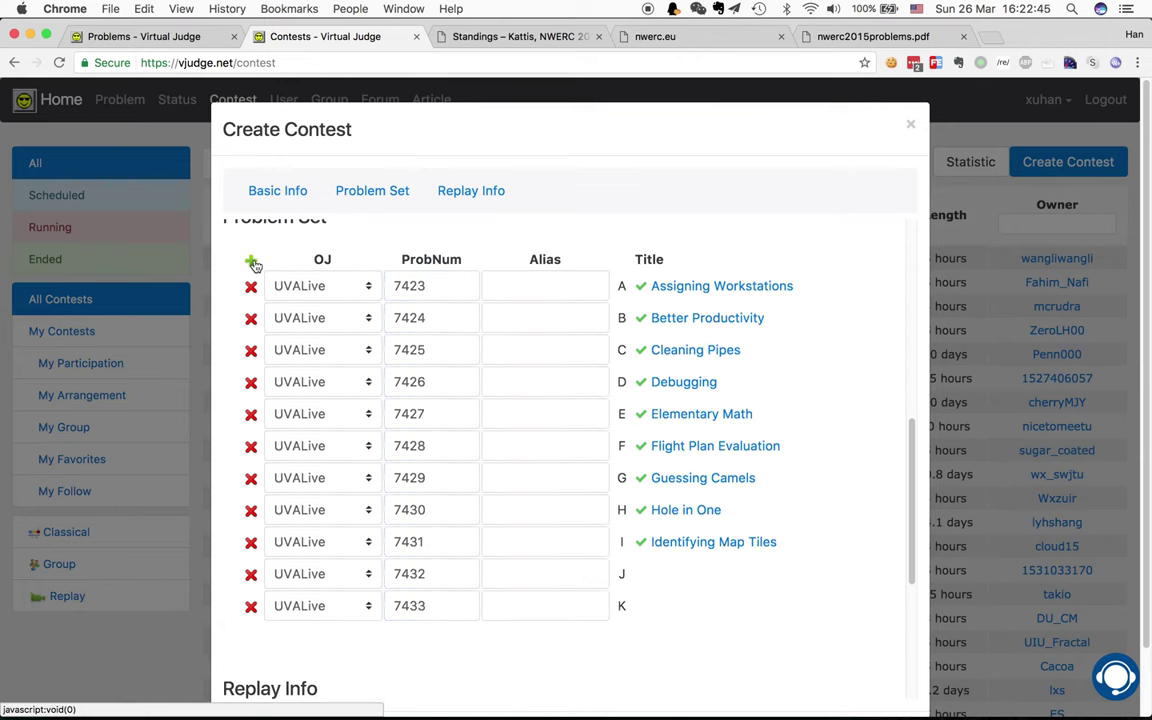
# Check which file type the contest's replay ranking upload requires.
pyautogui.scroll(-5, 468, 414)
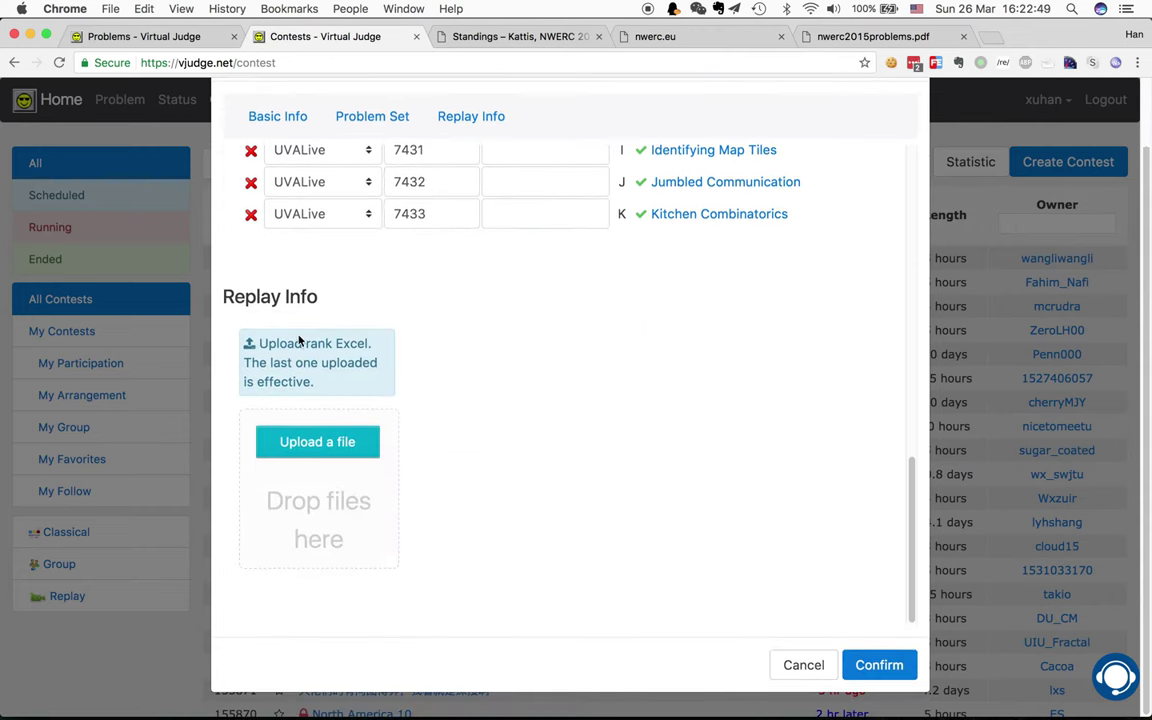
pyautogui.doubleClick(355, 343)
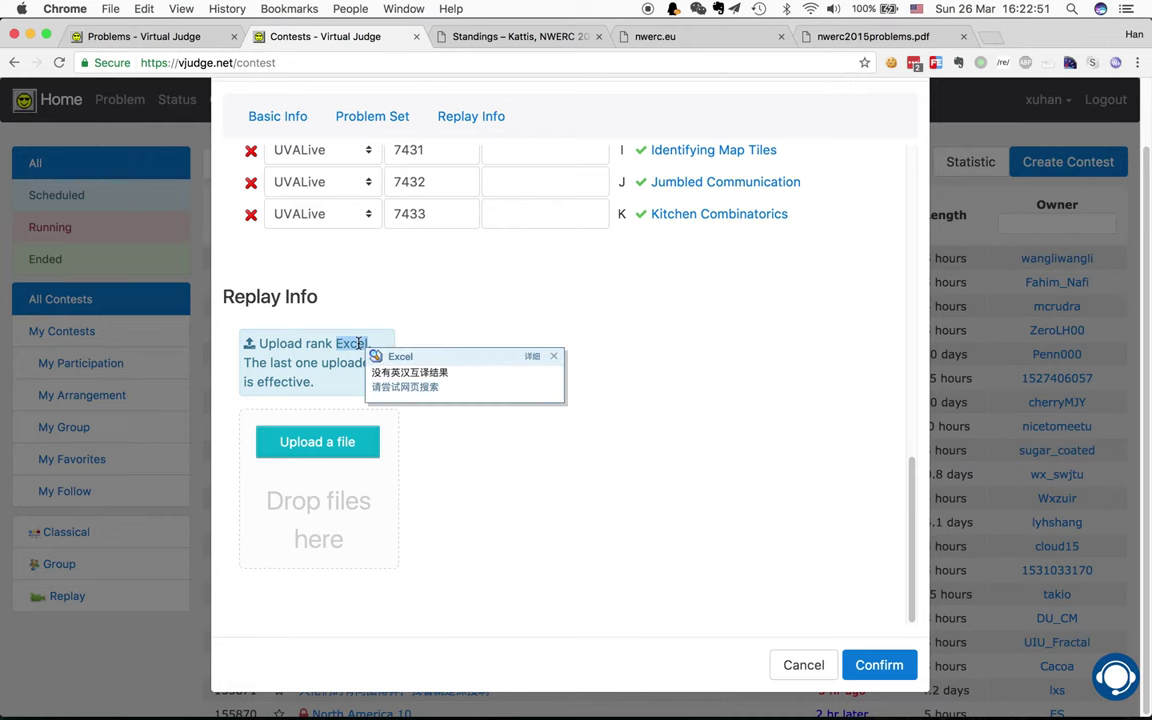
pyautogui.click(483, 208)
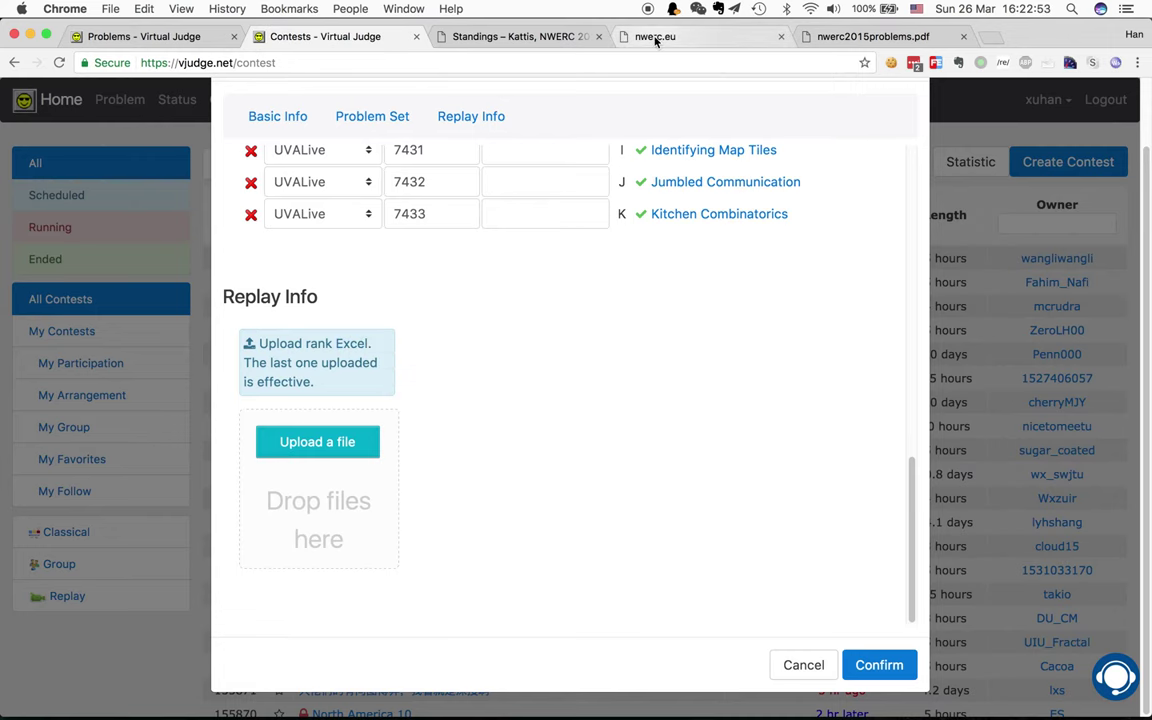
# Switch to the NWERC 2015 standings page and inspect the table's Rk header cell in the developer tools.
pyautogui.click(509, 38)
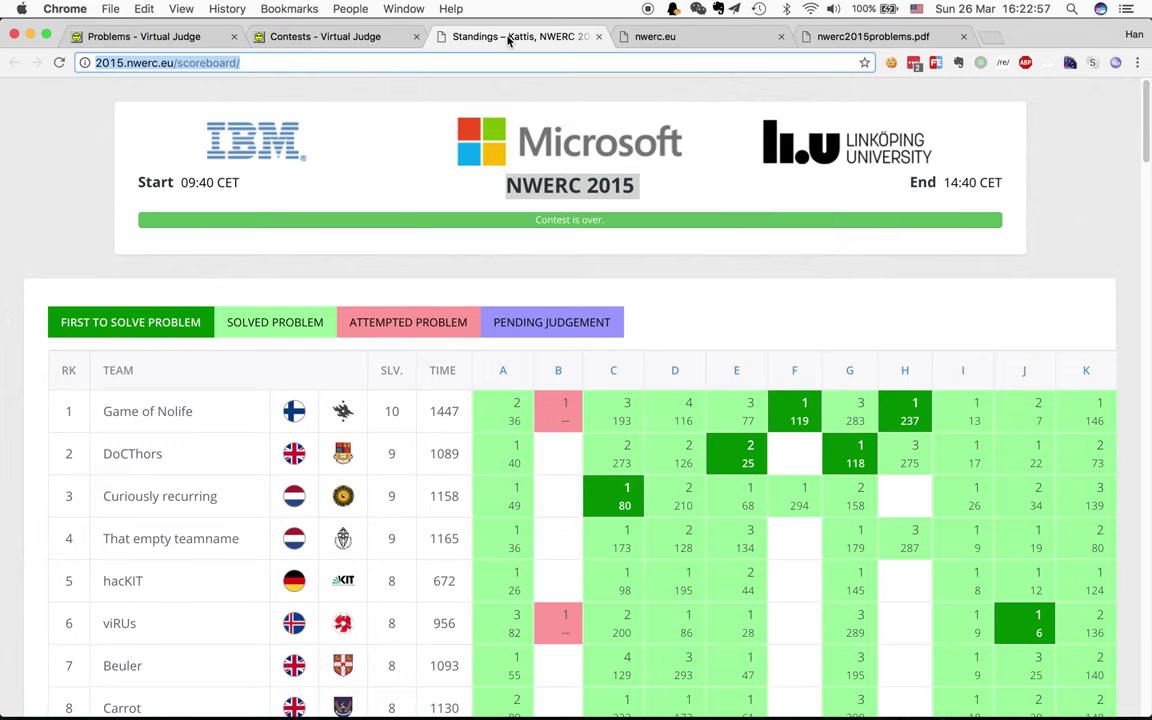
pyautogui.click(266, 337)
pyautogui.press('alt+super+j')
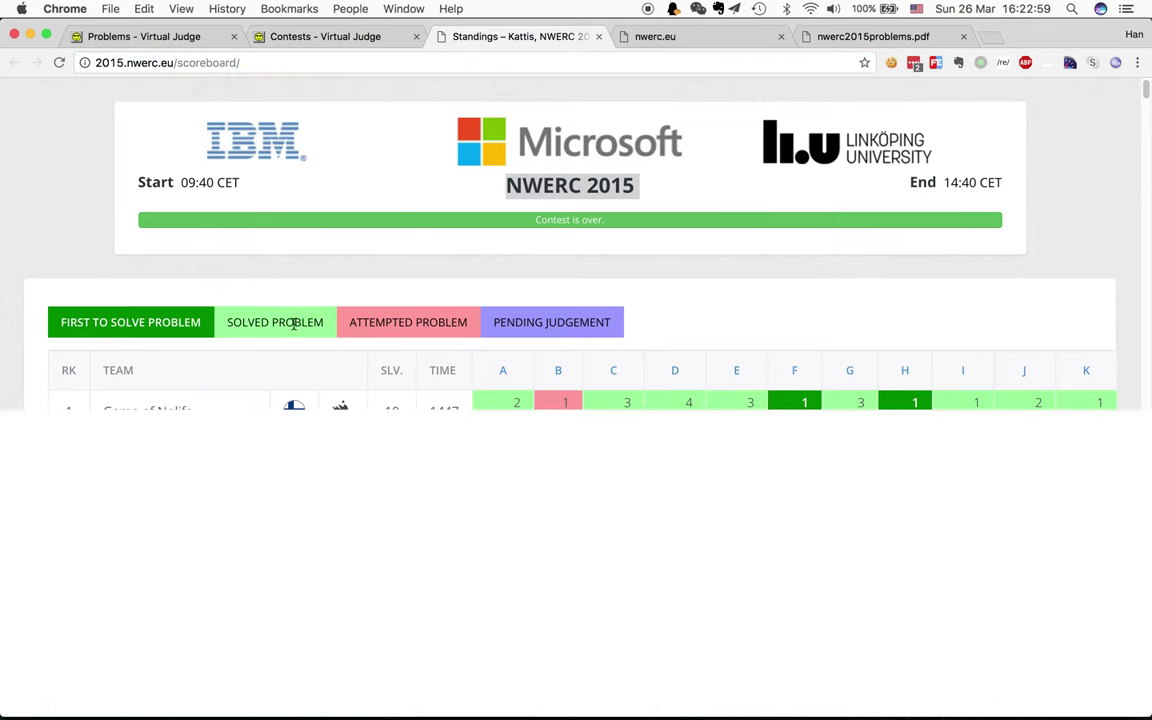
pyautogui.scroll(-3, 190, 316)
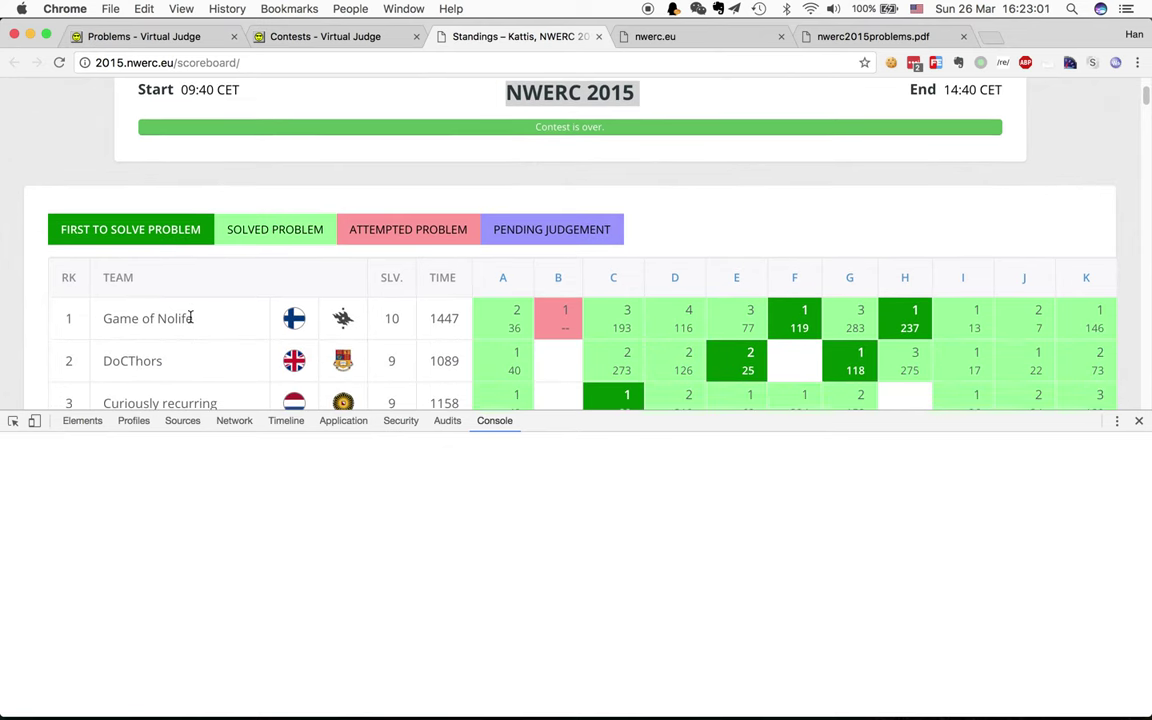
pyautogui.click(16, 421)
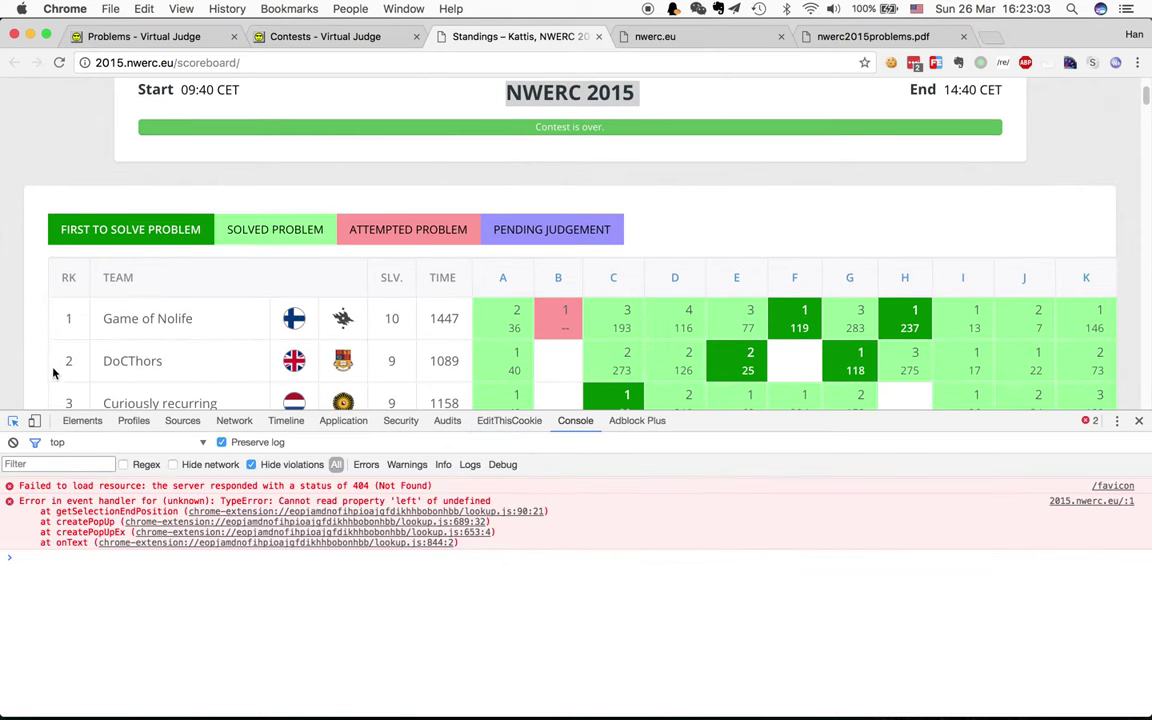
pyautogui.click(68, 277)
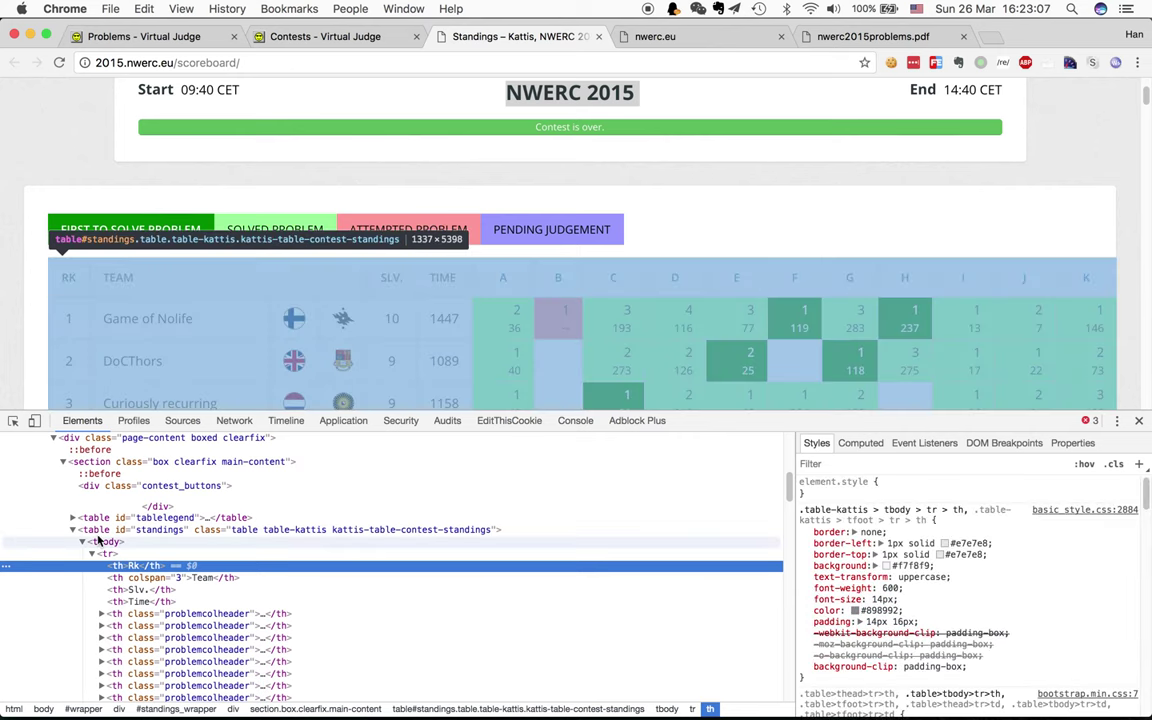
# Copy the HTML of the whole standings table element from the page source.
pyautogui.click(100, 530)
pyautogui.rightClick(100, 530)
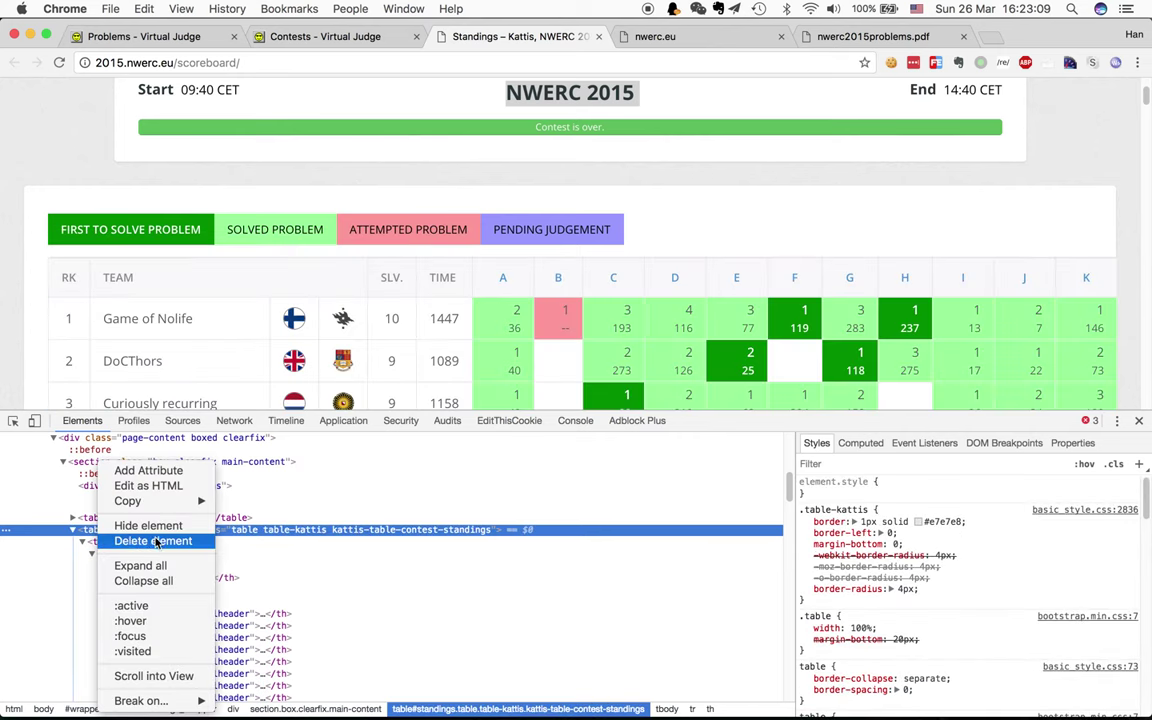
pyautogui.moveTo(128, 501)
pyautogui.click(258, 503)
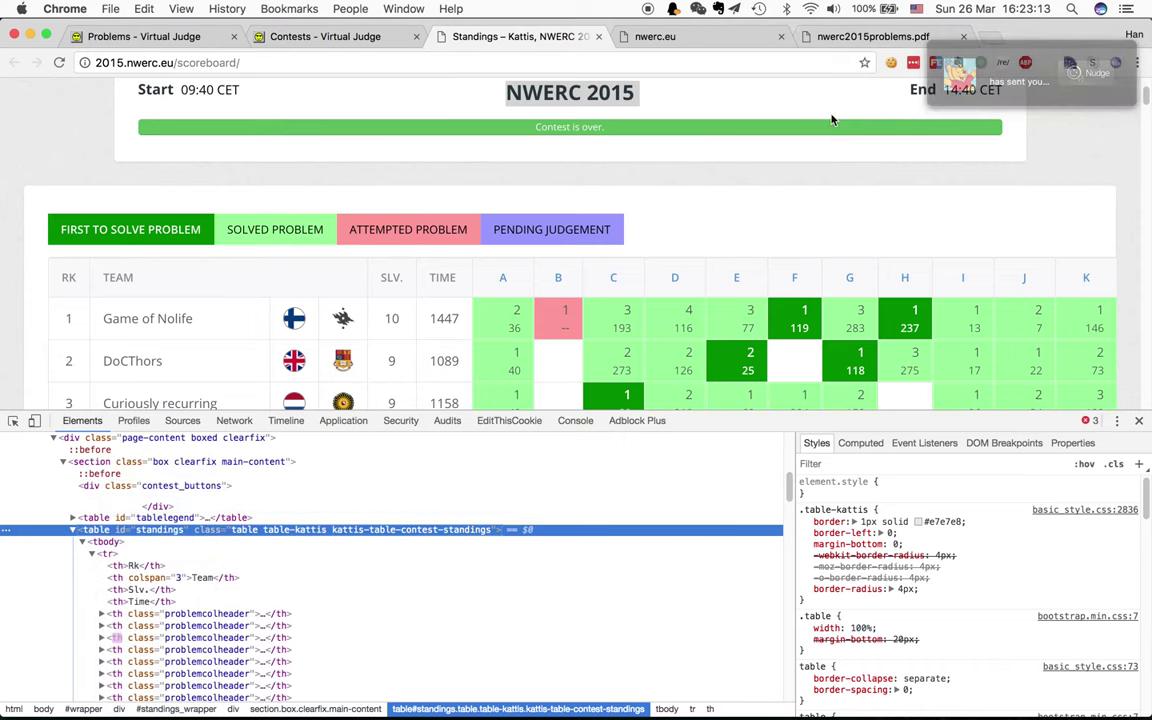
# Switch to Excel, create a blank workbook and paste the copied standings table at cell A1.
pyautogui.moveTo(140, 360)
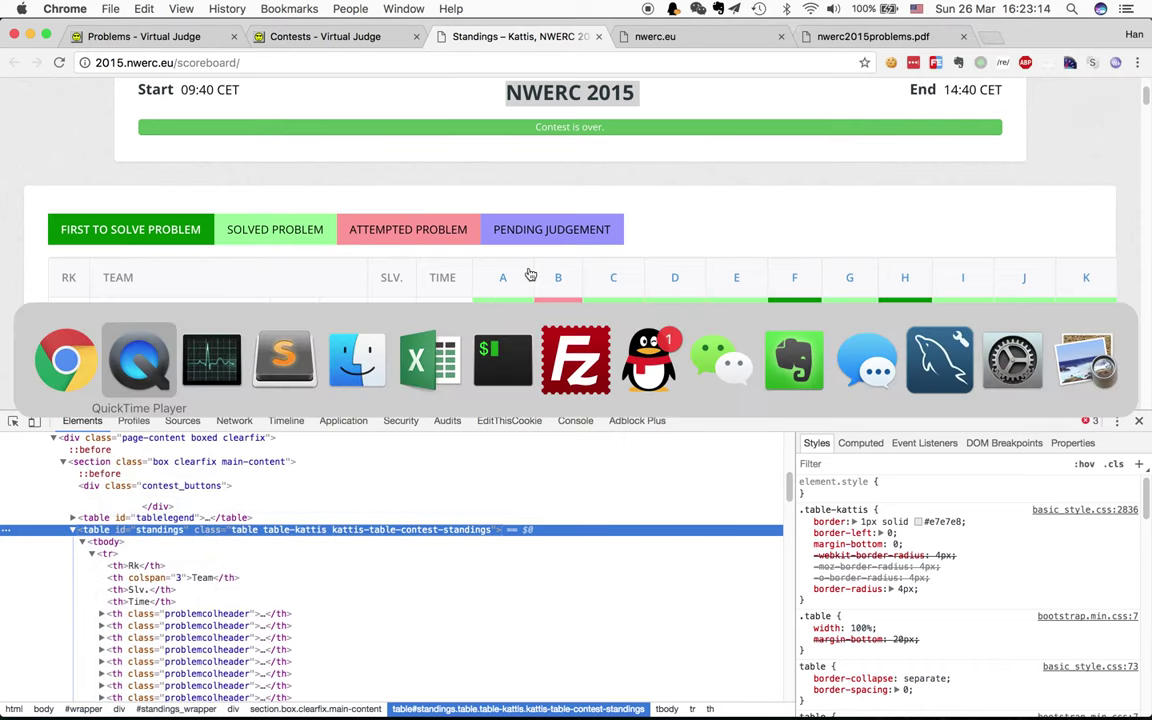
pyautogui.click(290, 360)
pyautogui.press('super+Tab')
pyautogui.click(440, 362)
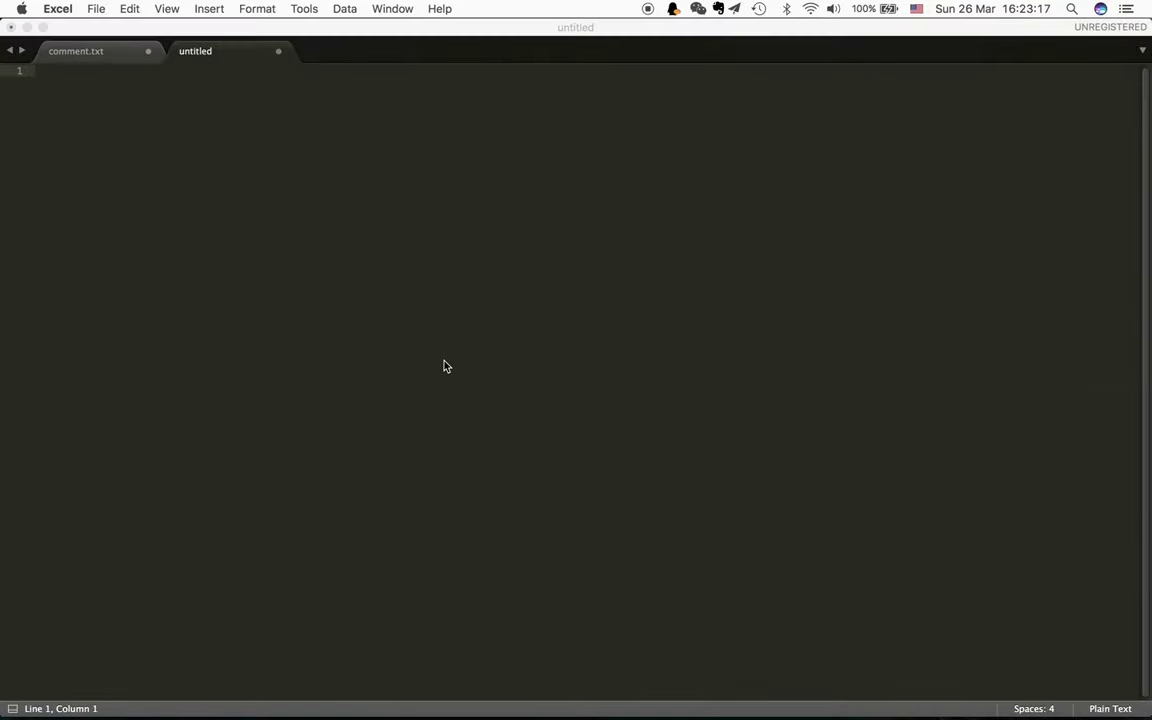
pyautogui.press('super+n')
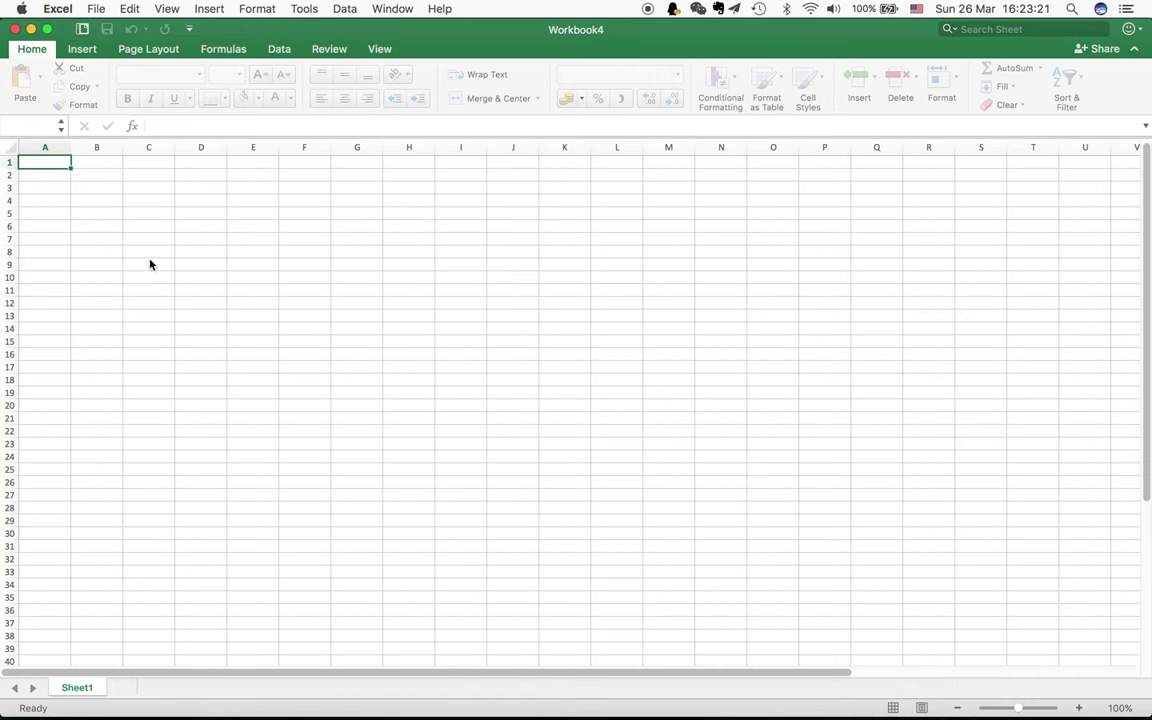
pyautogui.press('super+v')
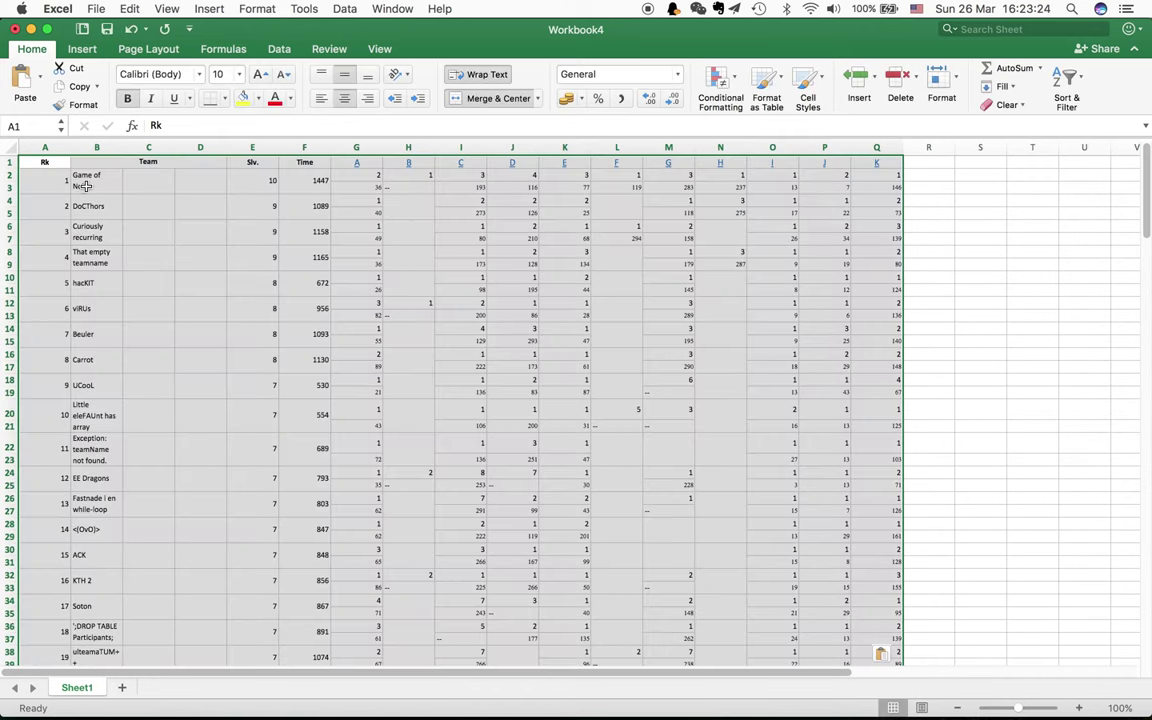
# Examine how the first team's results are spread over rows in the pasted table.
pyautogui.click(86, 186)
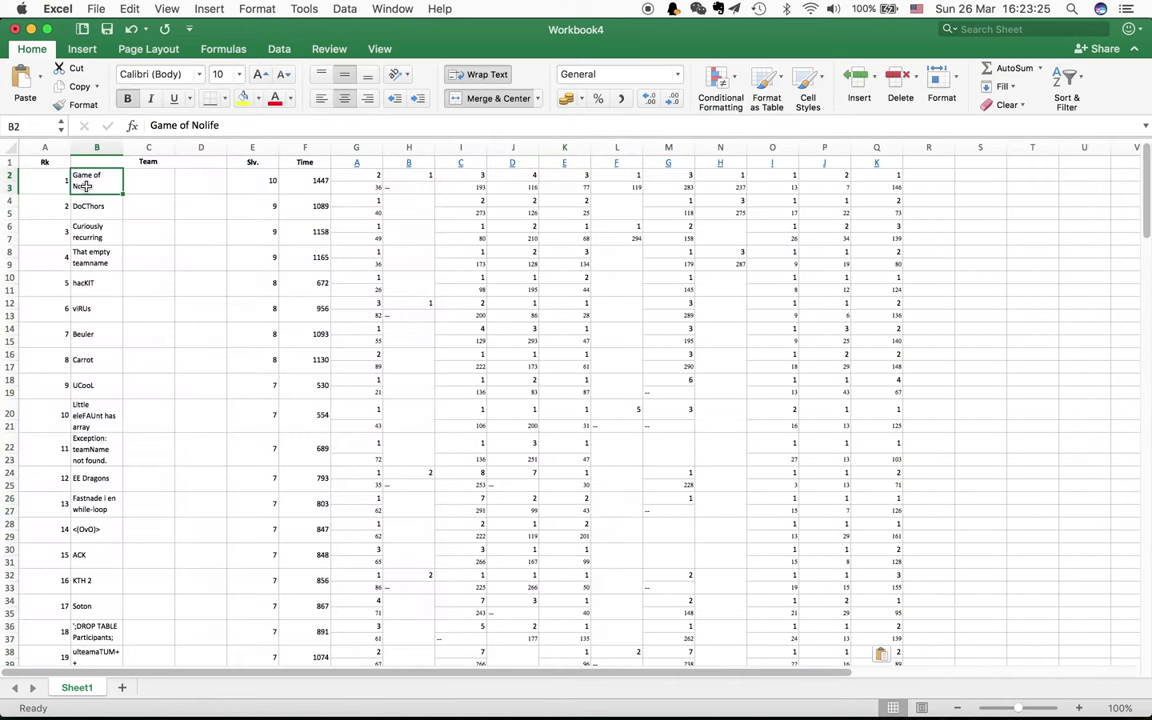
pyautogui.moveTo(8, 175); pyautogui.dragTo(6, 188)
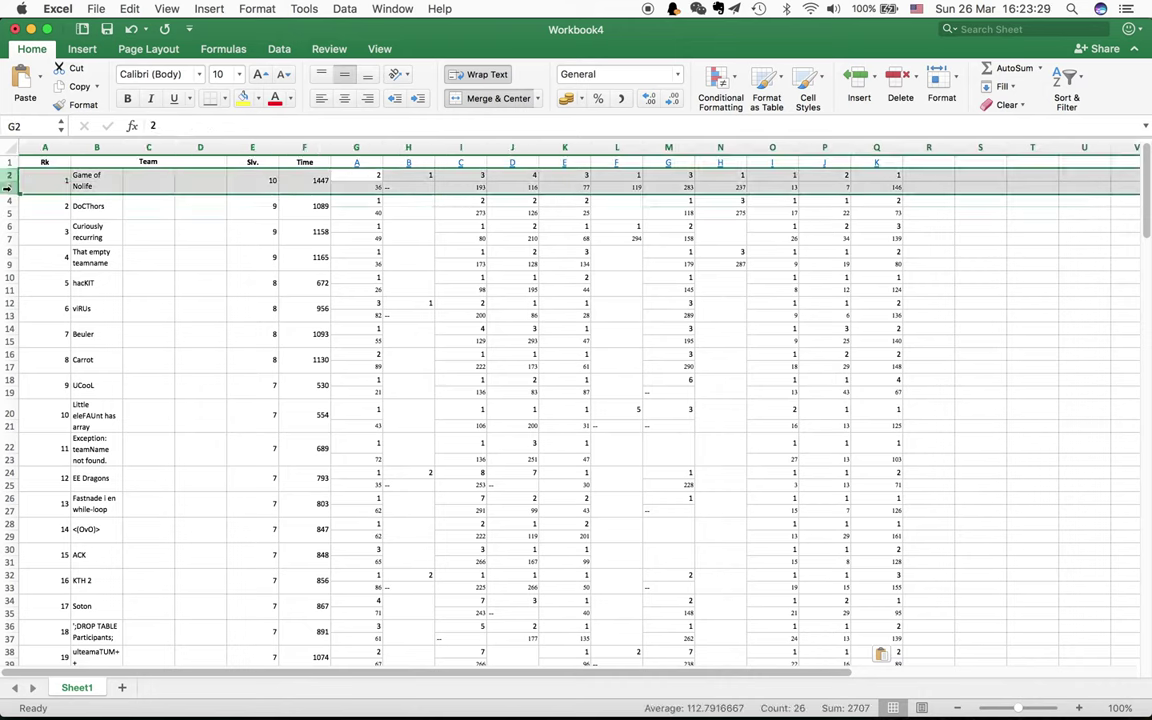
pyautogui.click(184, 285)
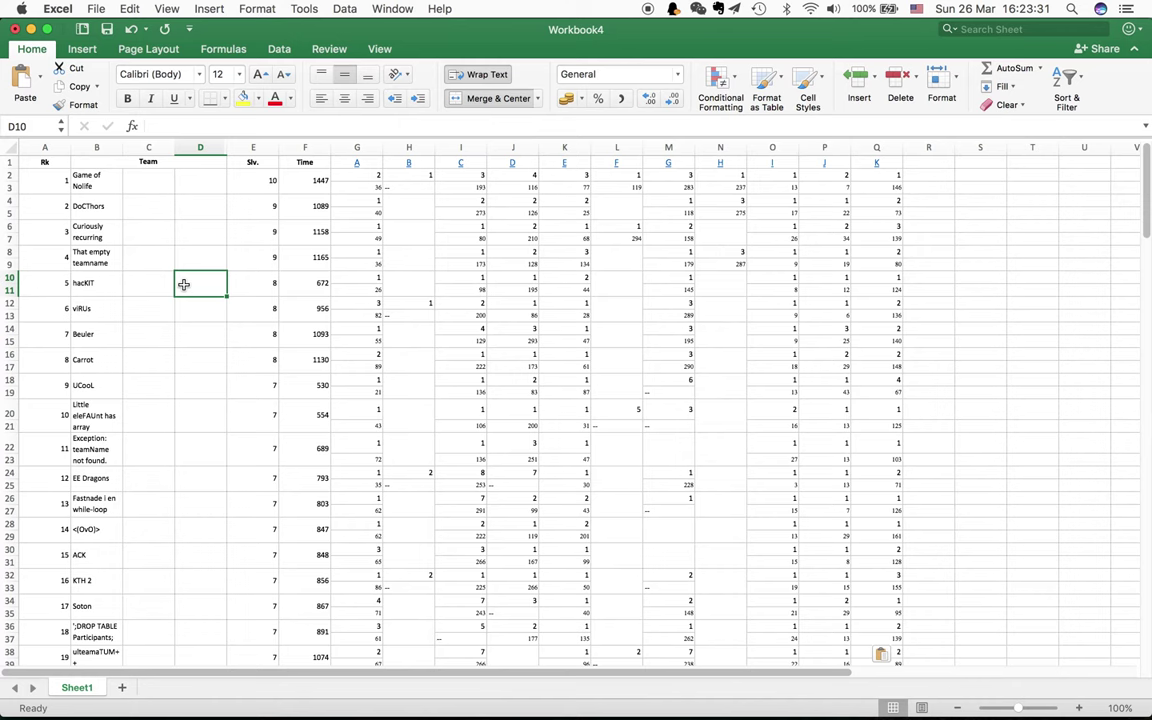
# Paste the table HTML into the untitled Sublime Text file and replace every <br> with a # surrounded by spaces.
pyautogui.press('super+Tab')
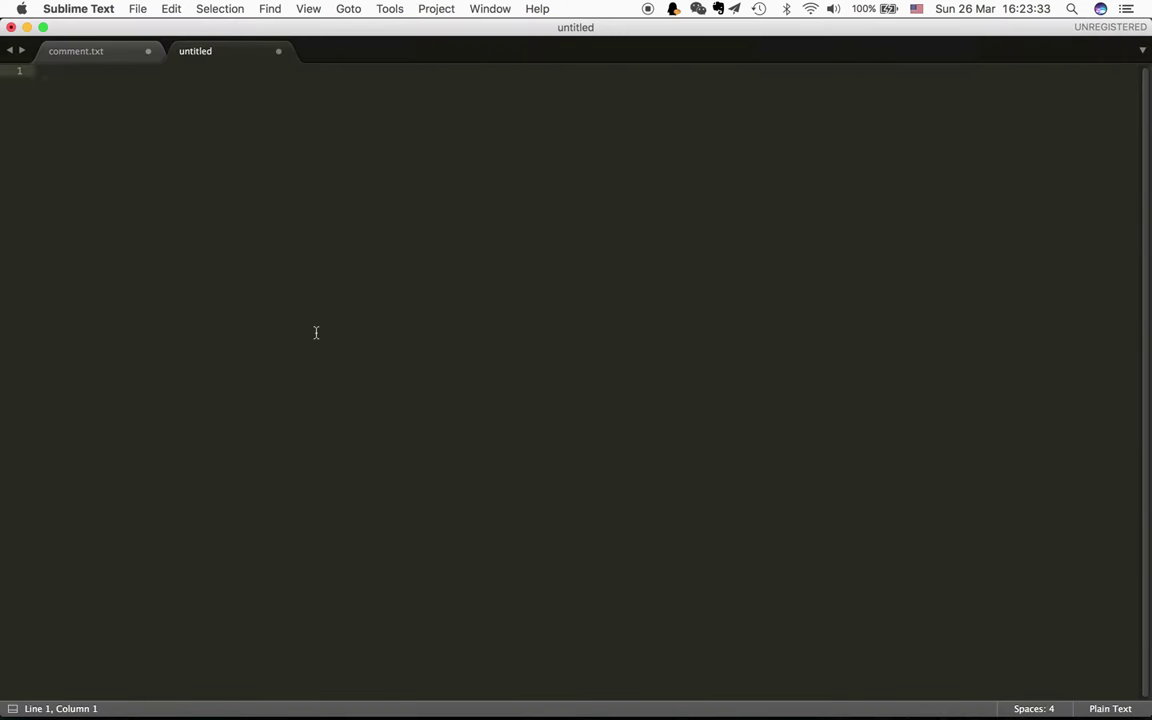
pyautogui.press('super+v')
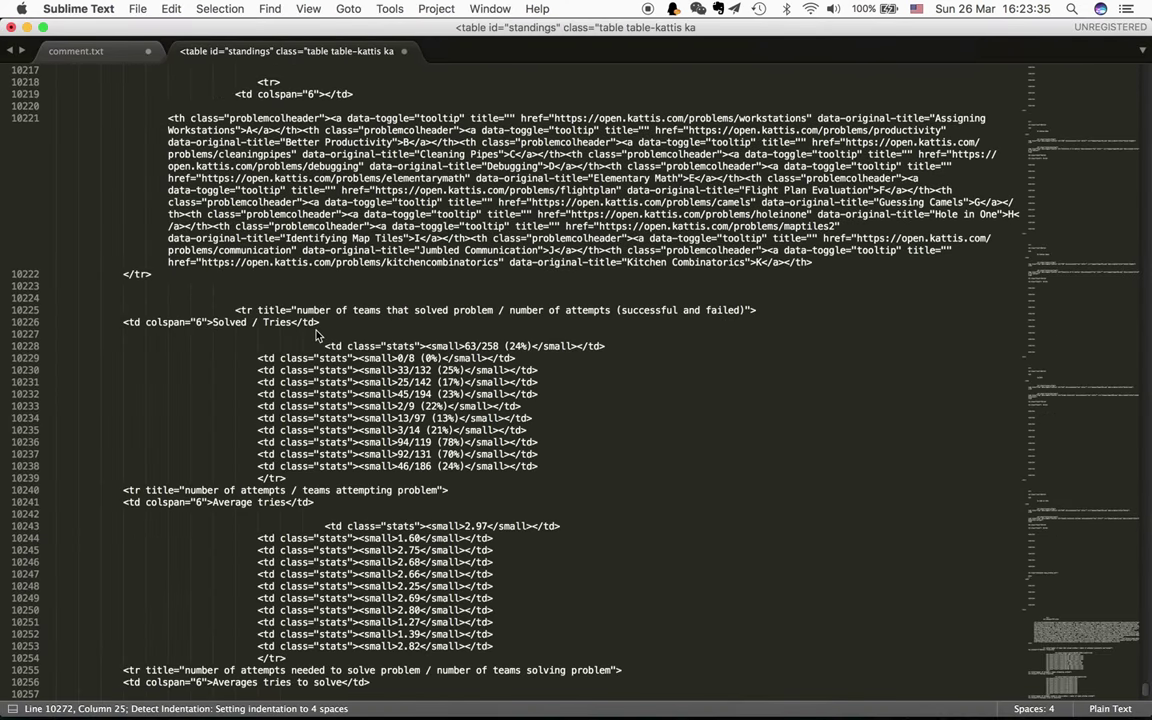
pyautogui.press('super+alt+f')
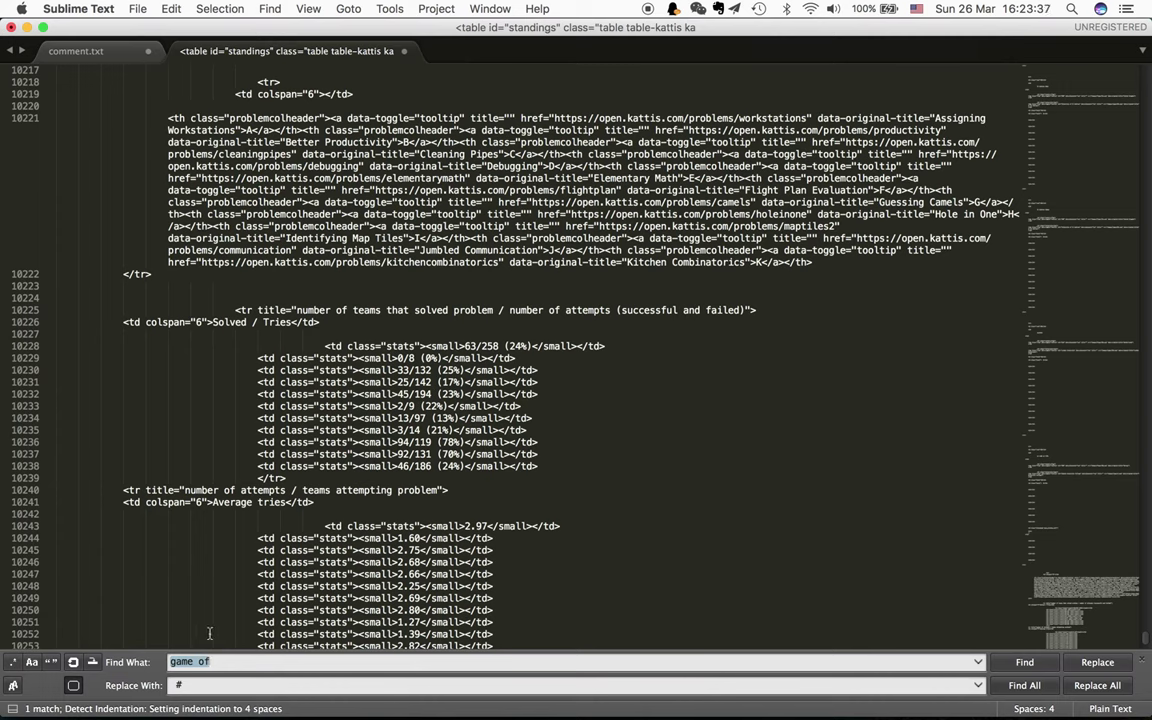
pyautogui.write('<>br')
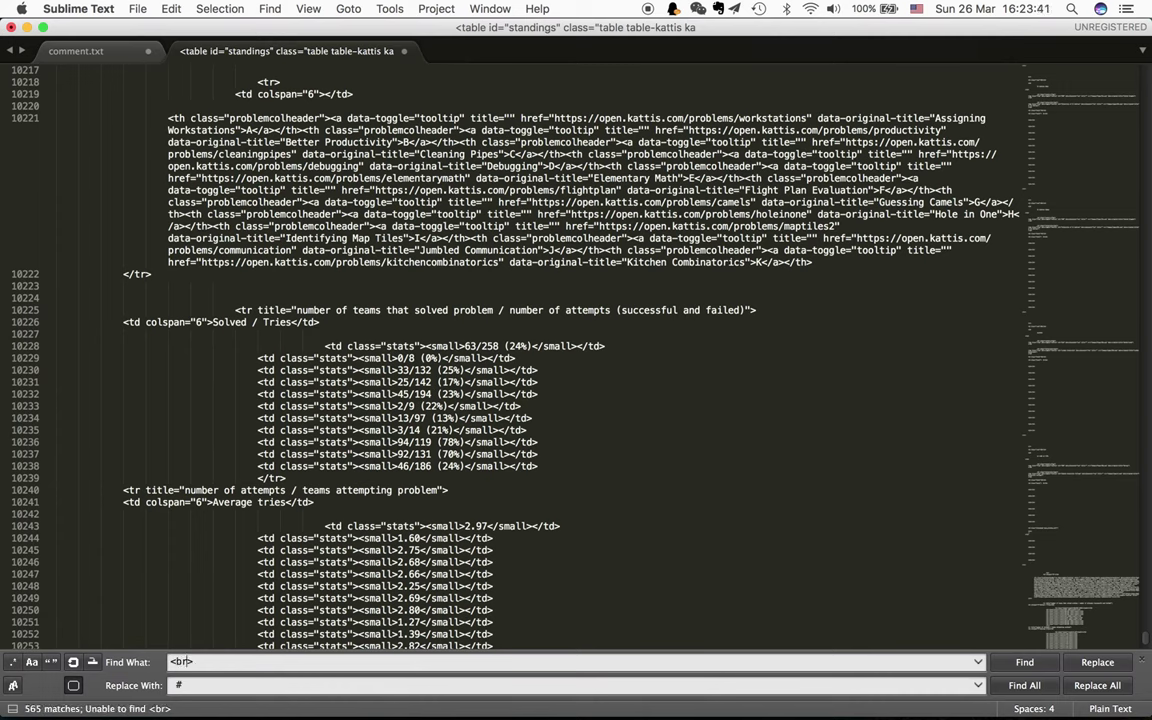
pyautogui.hotkey('shift', 'Return')
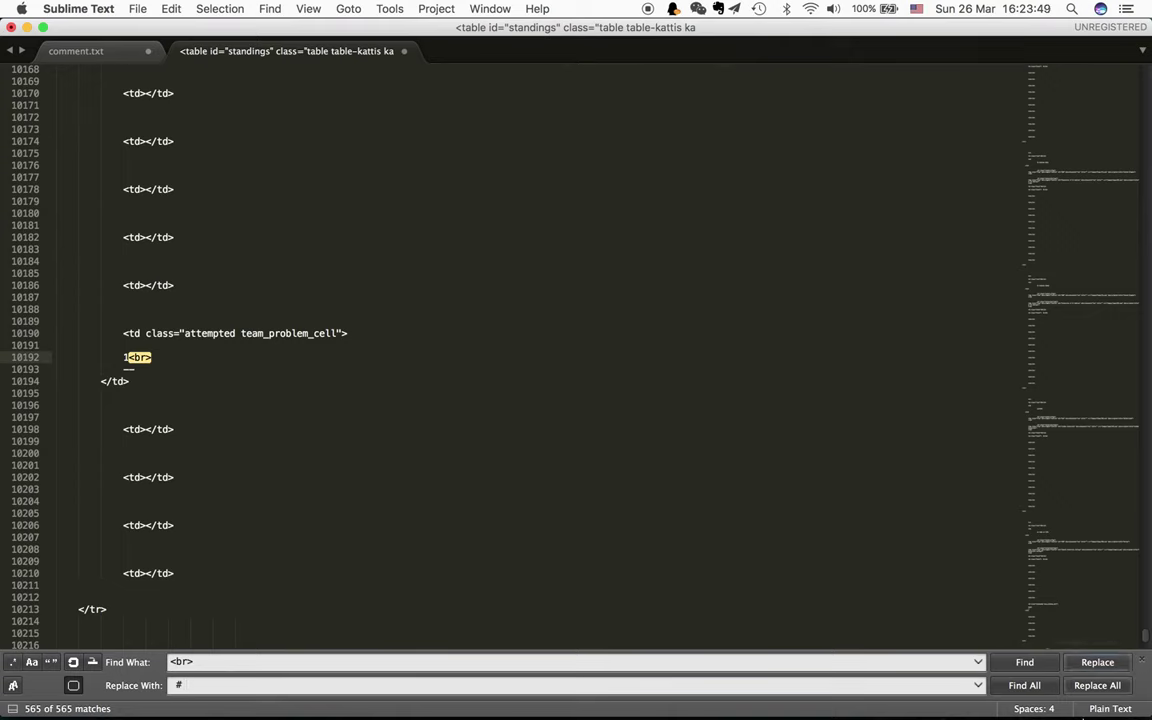
pyautogui.press('super+alt+Return')
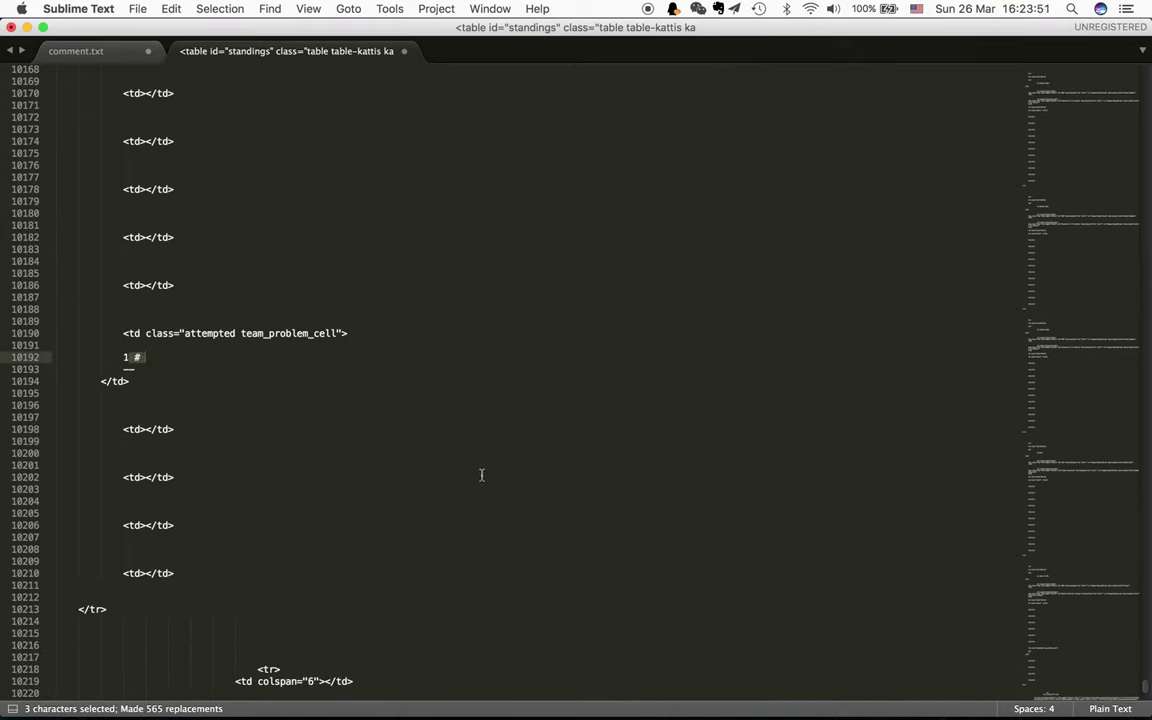
pyautogui.click(481, 475)
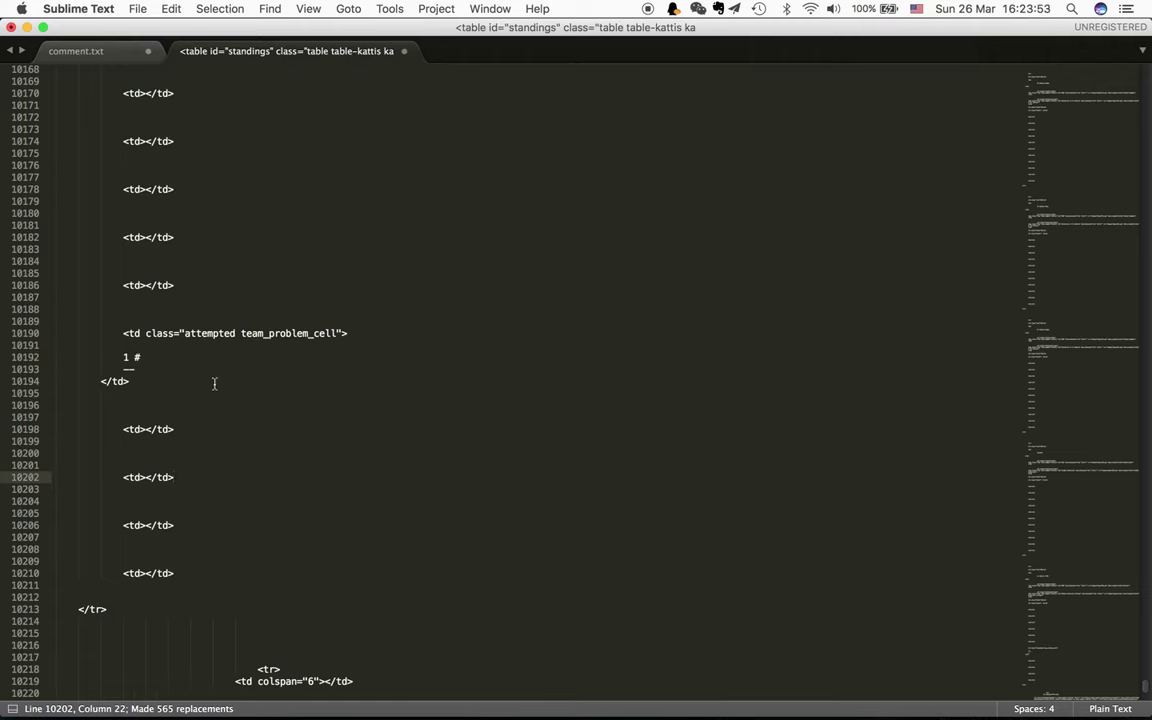
# Copy the entire modified table HTML.
pyautogui.press('super+a')
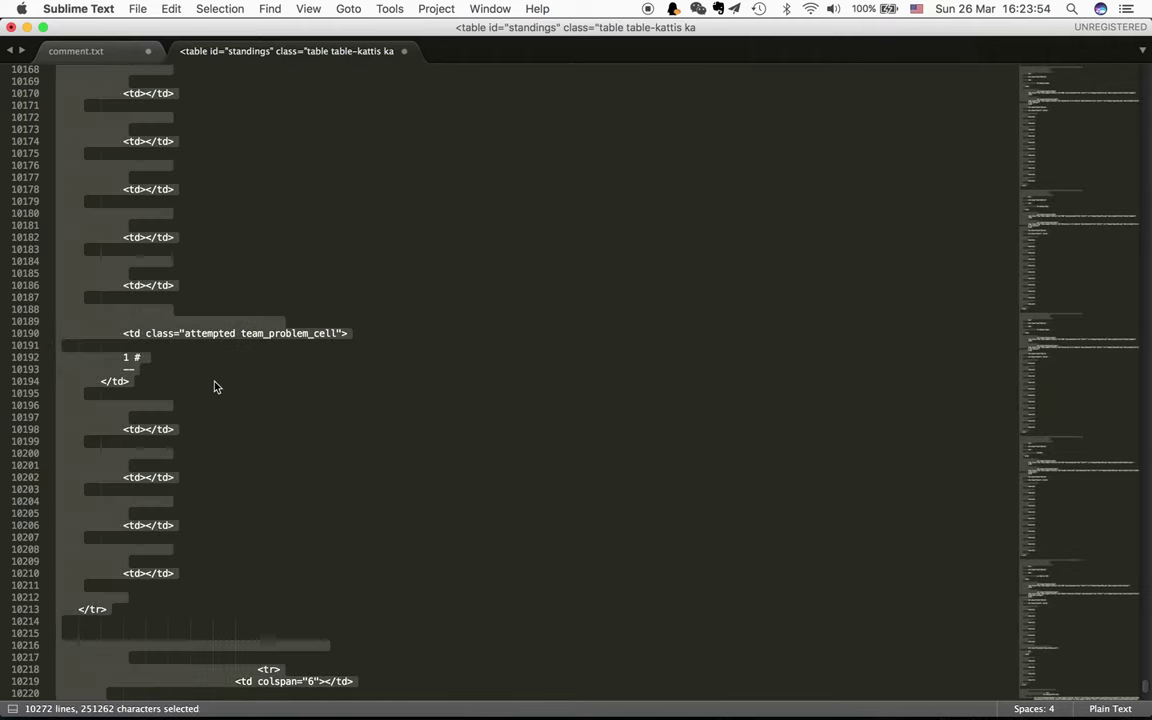
pyautogui.rightClick(90, 262)
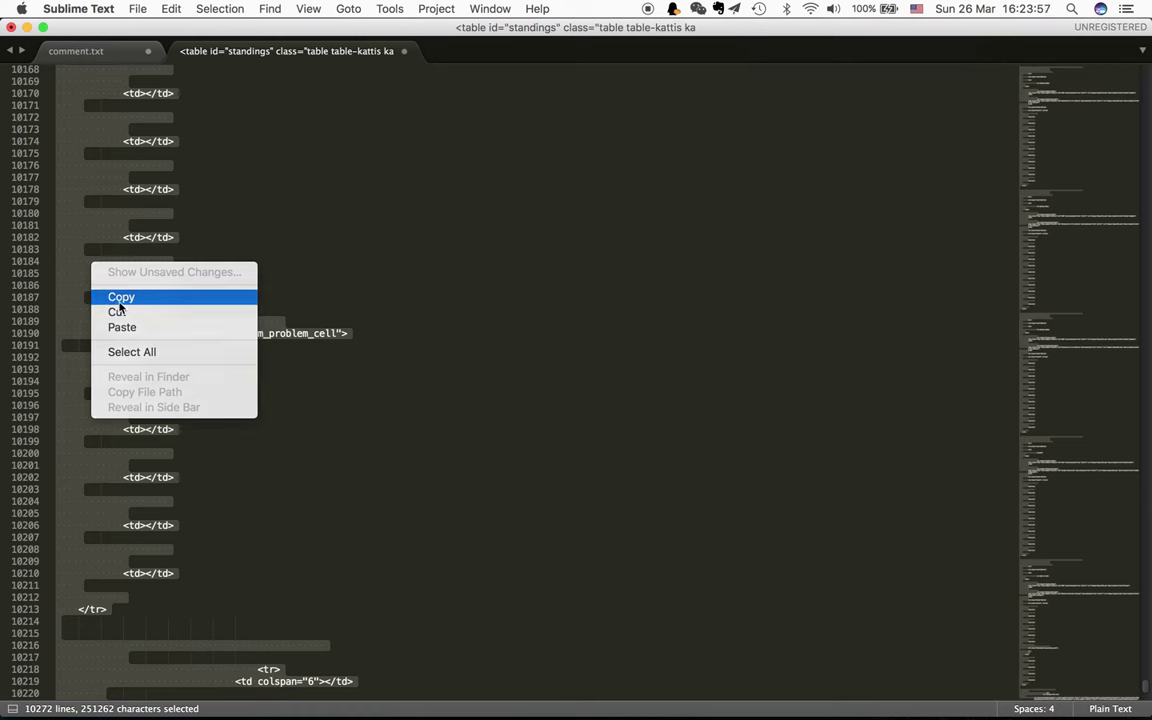
pyautogui.click(118, 300)
# Switch back to Excel and clear the whole sheet of the previously pasted table.
pyautogui.press('super+Tab')
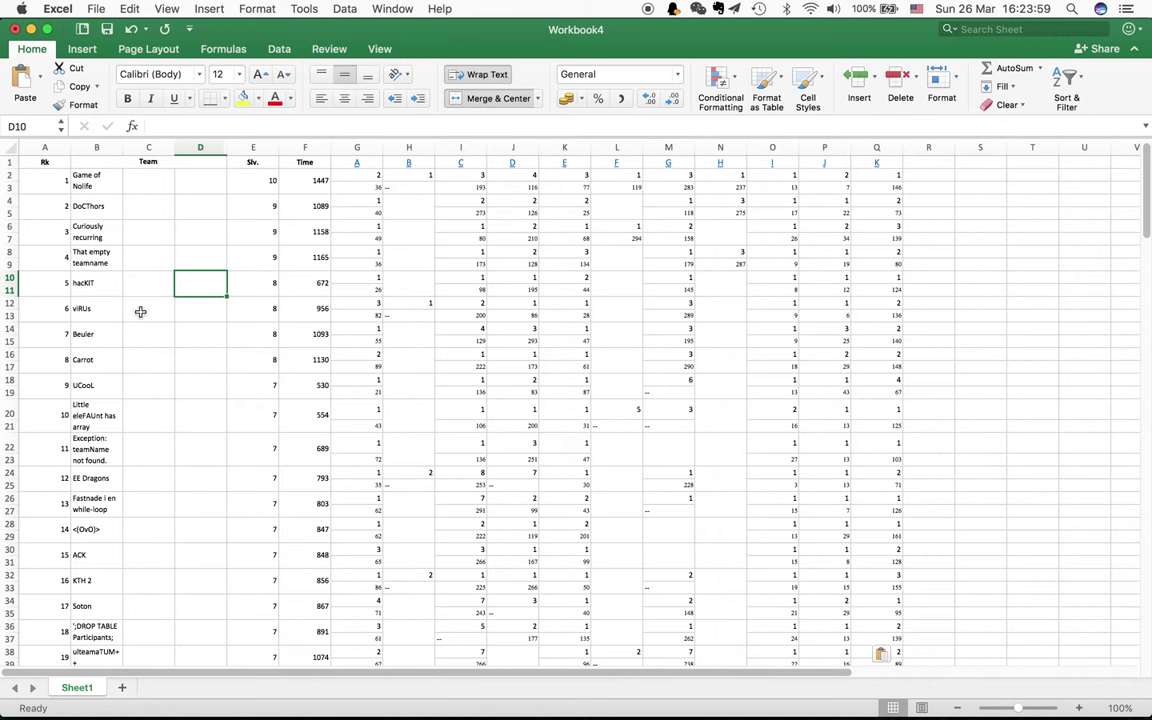
pyautogui.click(7, 146)
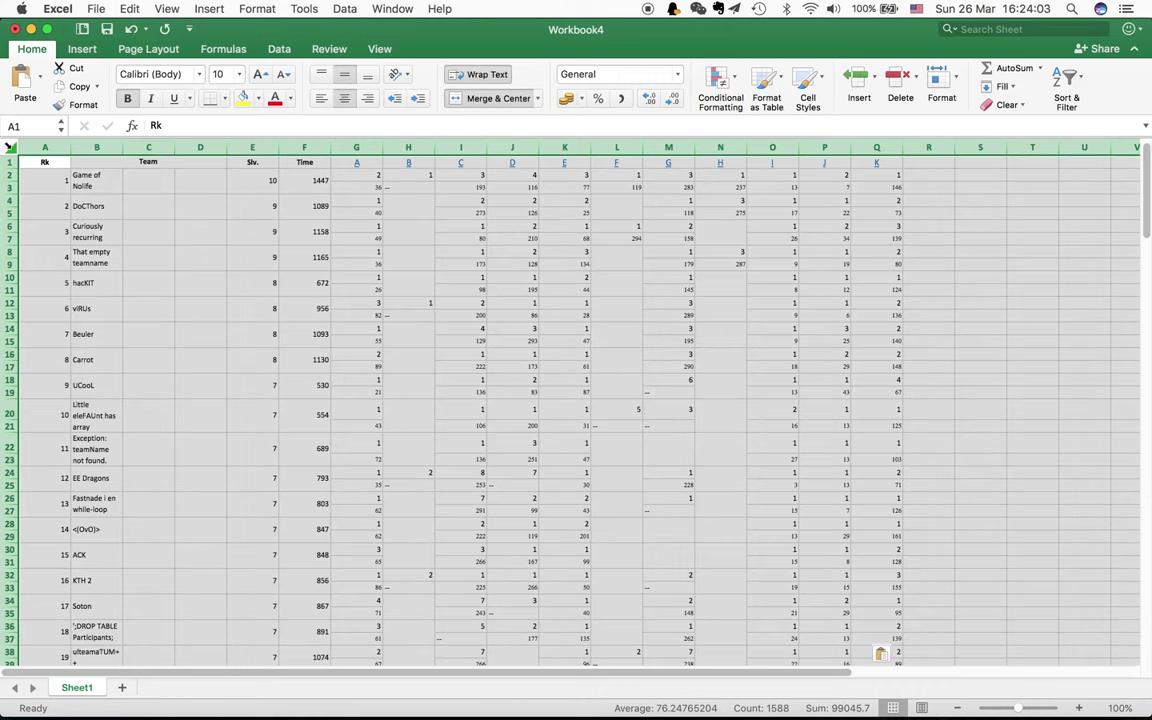
pyautogui.rightClick(9, 147)
pyautogui.press('Escape')
pyautogui.press('Delete')
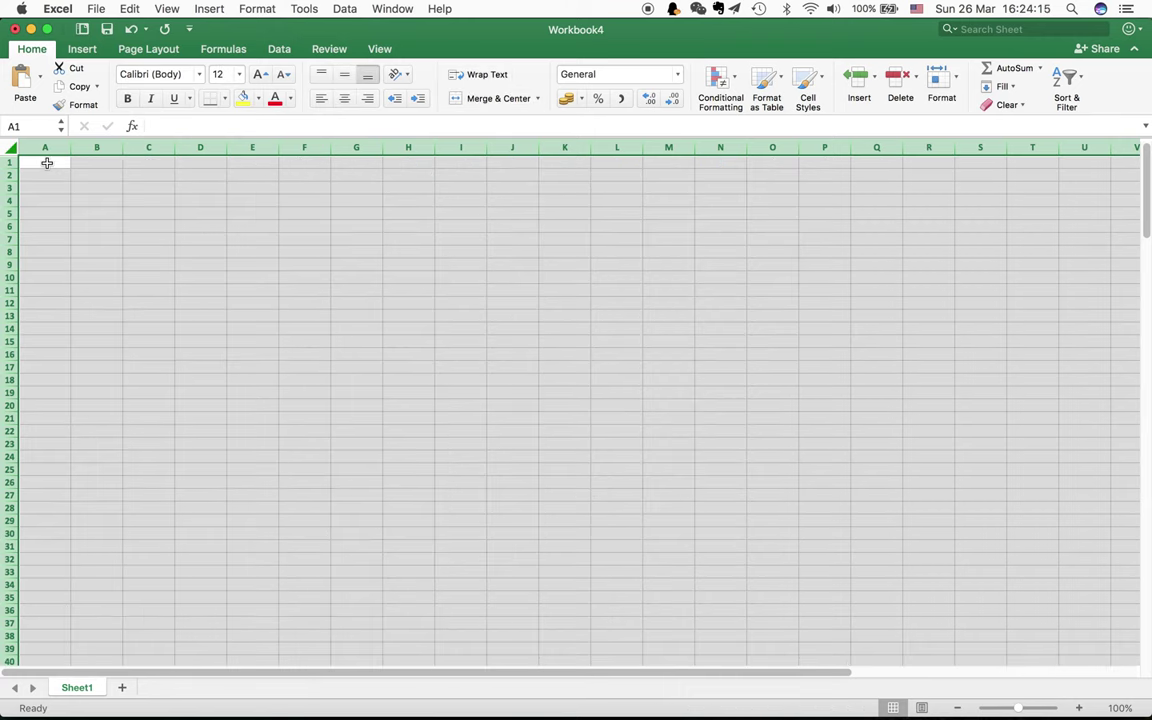
# Paste the modified standings table into the emptied sheet at cell A1.
pyautogui.click(46, 162)
pyautogui.rightClick(46, 164)
pyautogui.click(112, 204)
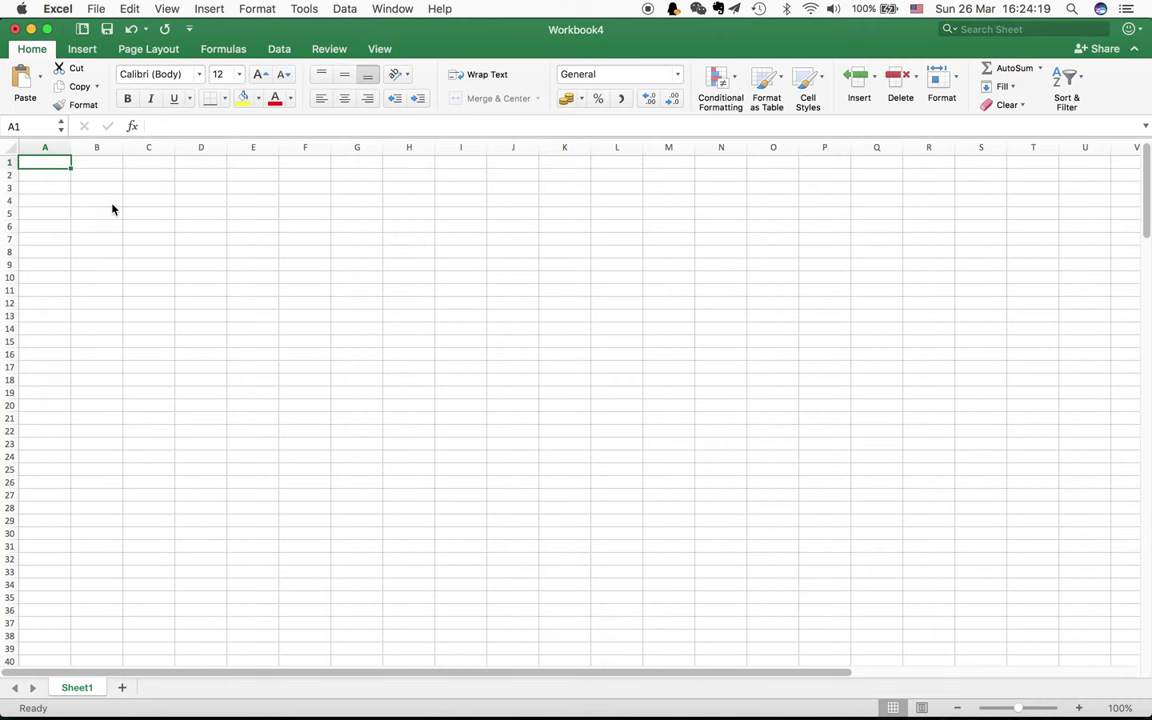
pyautogui.press('super+v')
pyautogui.click(160, 197)
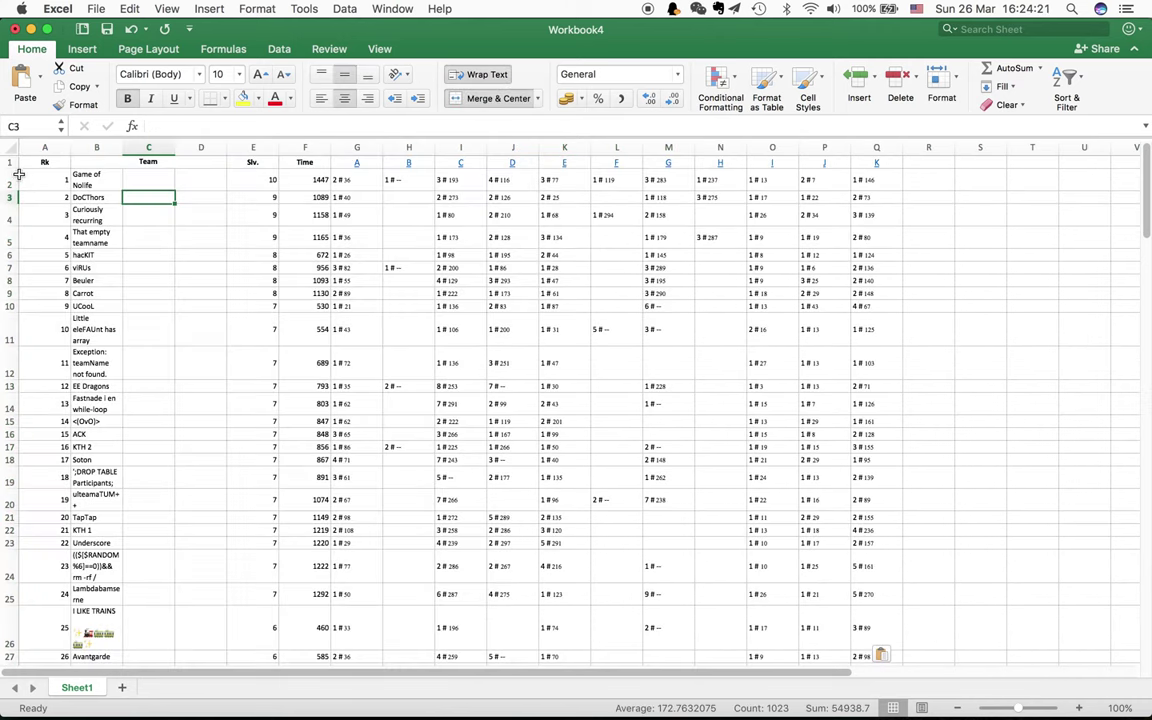
# Review the pasted standings from the first team's row to the summary rows below the last team.
pyautogui.click(19, 178)
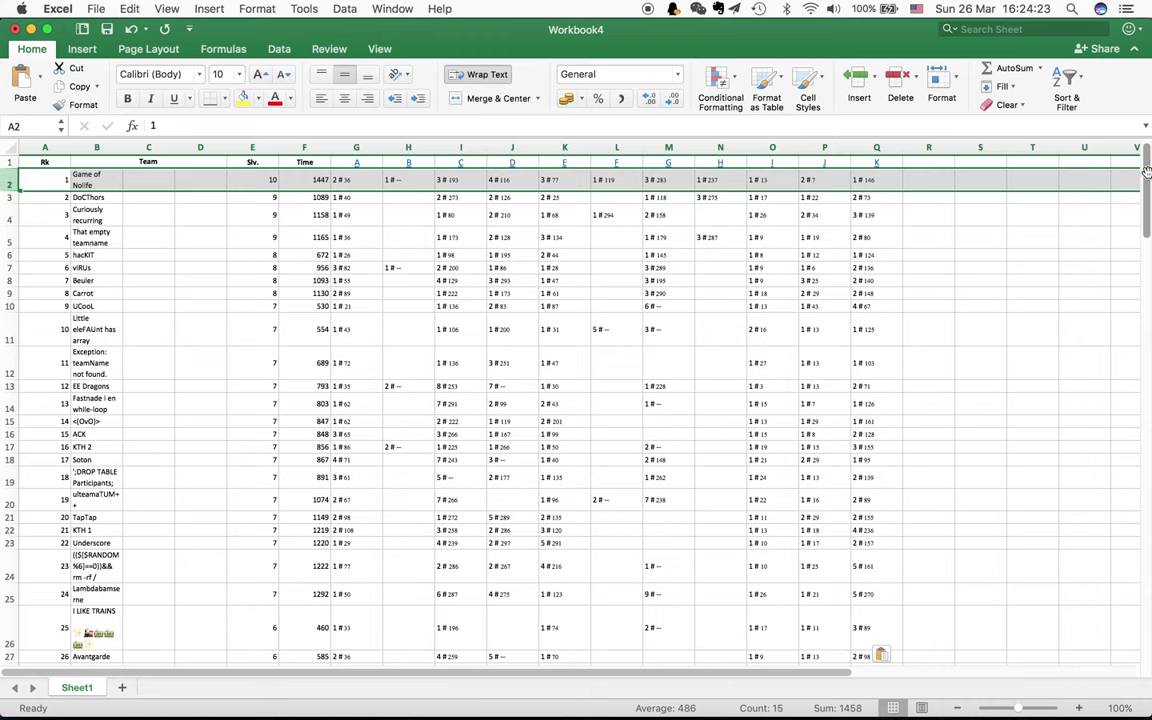
pyautogui.moveTo(1142, 175); pyautogui.dragTo(1140, 378)
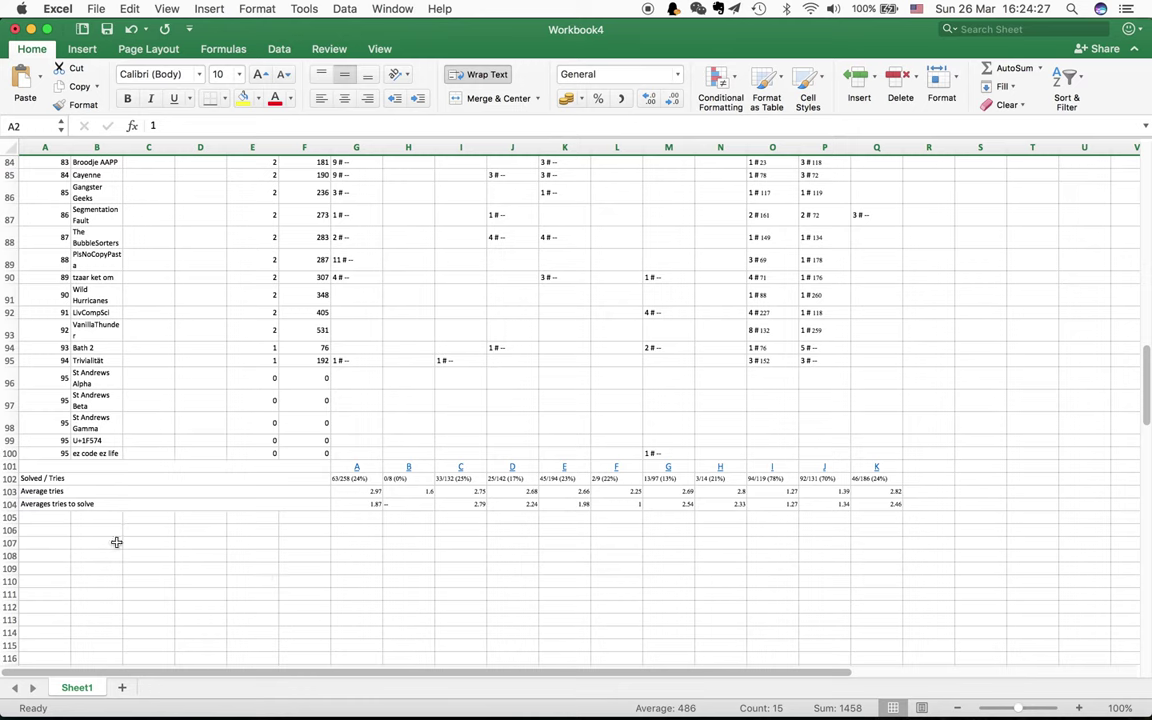
# Delete the summary rows 101 to 104 below the last team.
pyautogui.click(10, 466)
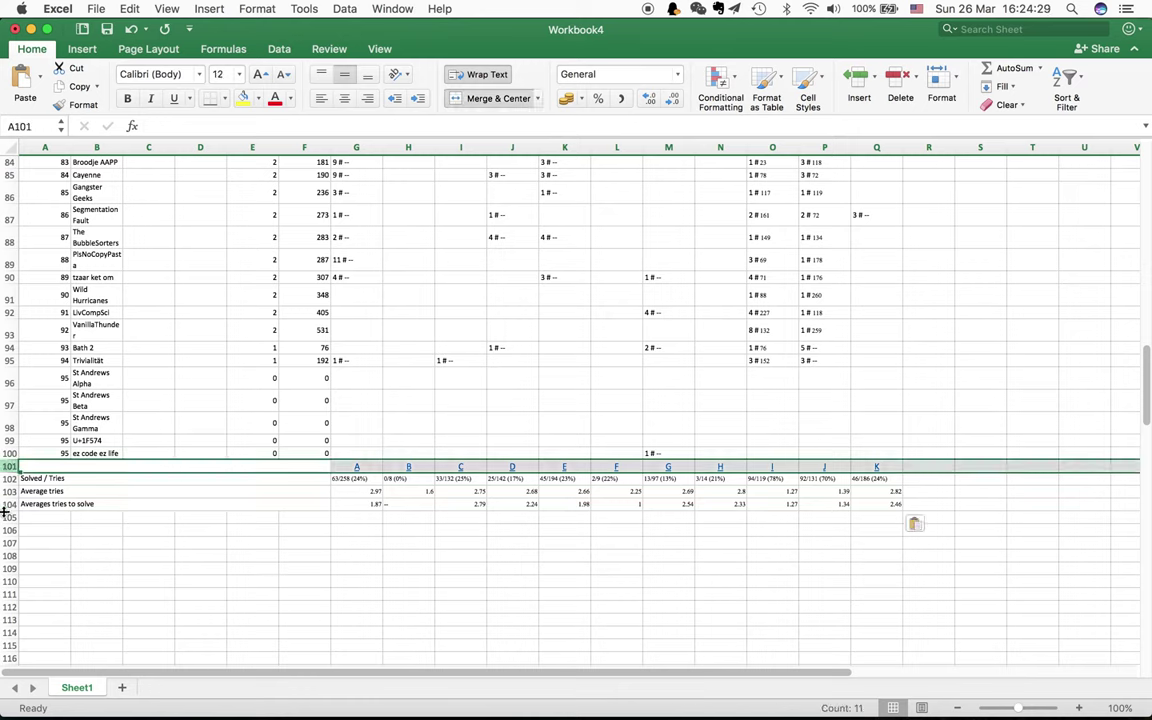
pyautogui.moveTo(10, 466); pyautogui.dragTo(10, 504)
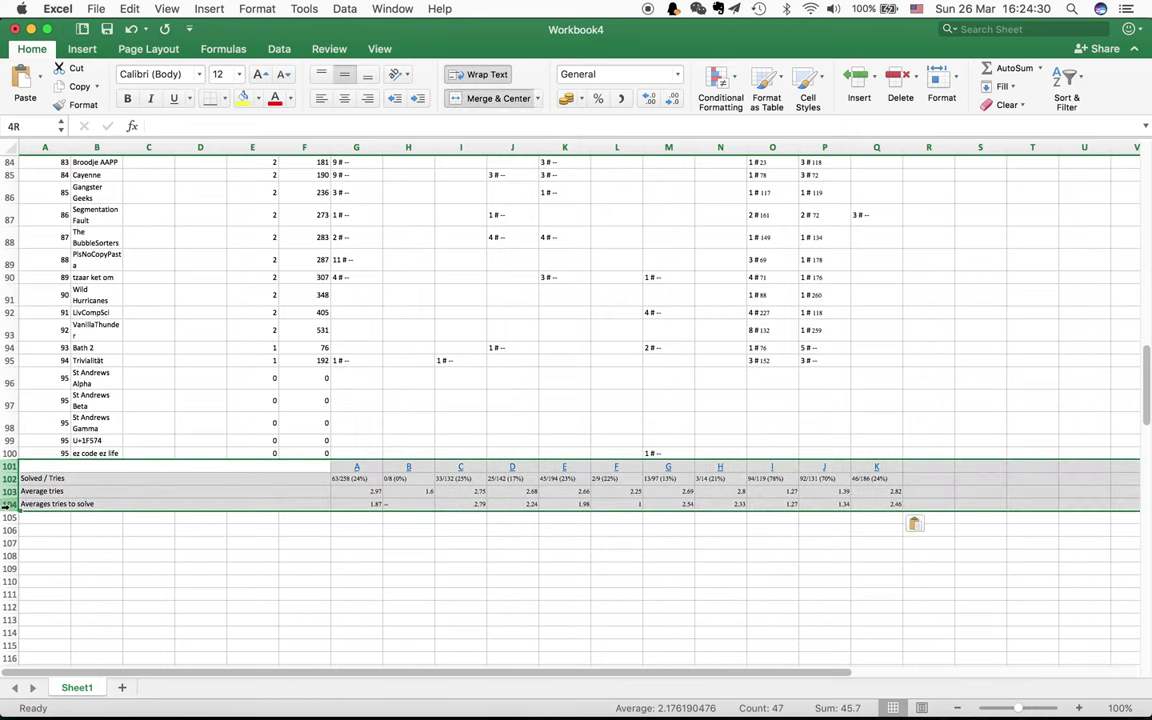
pyautogui.rightClick(6, 468)
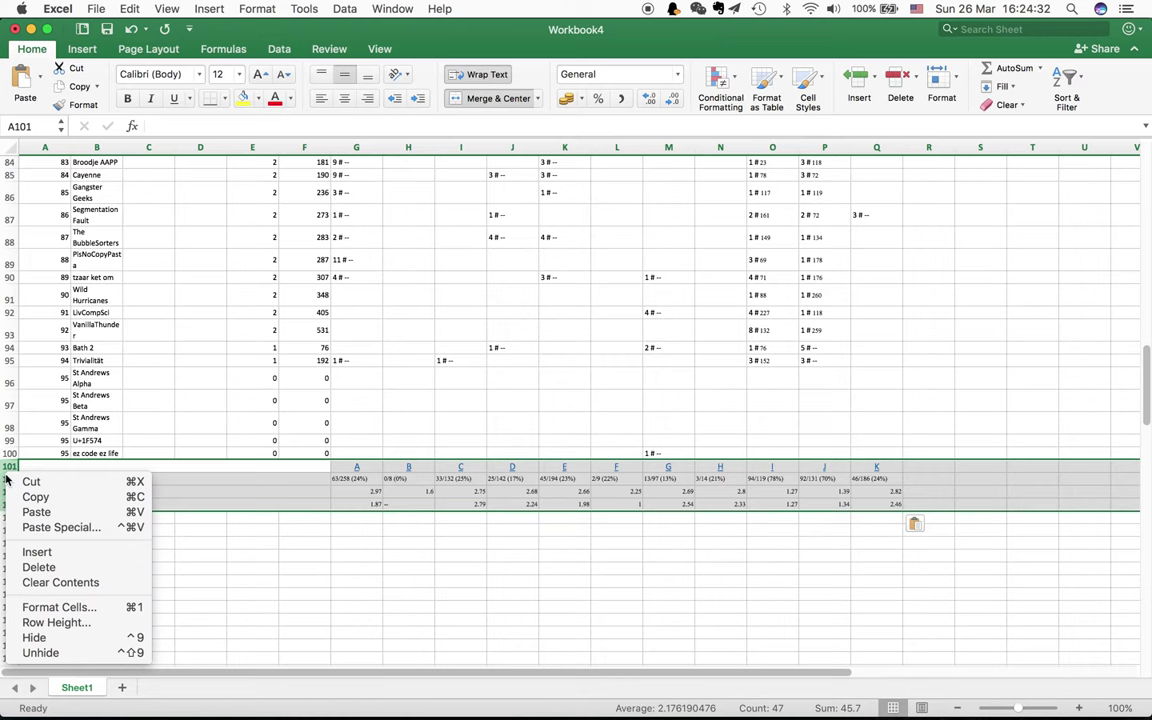
pyautogui.click(31, 567)
pyautogui.click(105, 532)
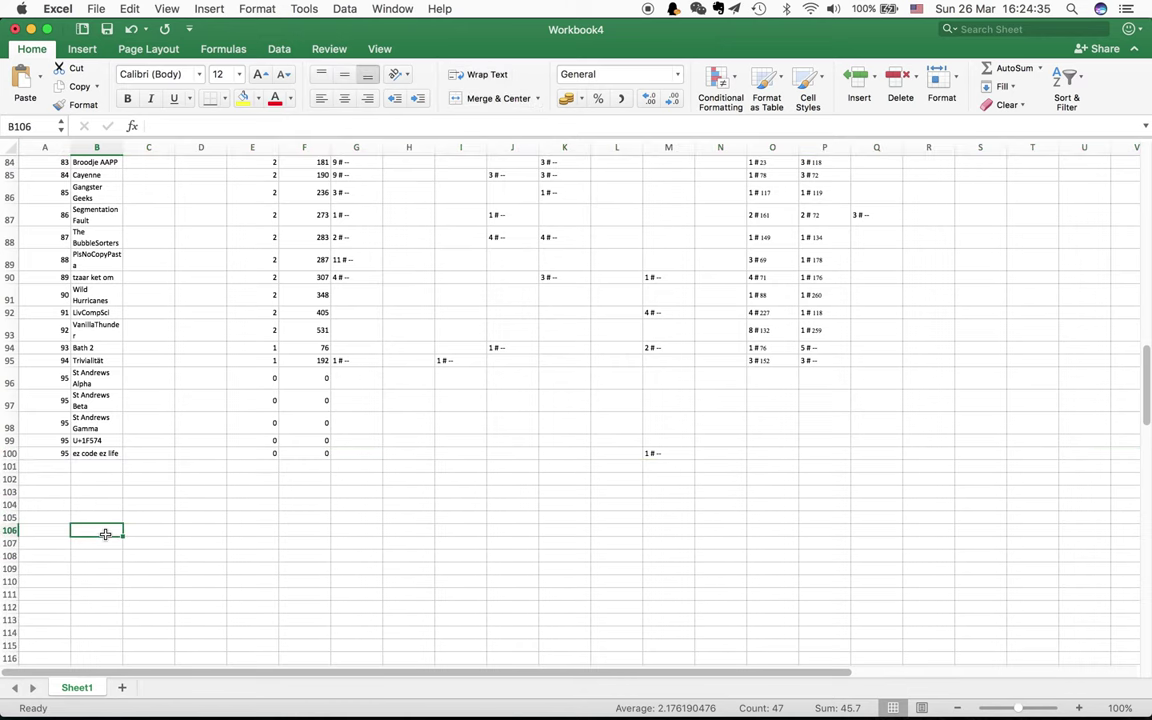
# Delete columns A, C, D, E and F, keeping only the team names and the problem result columns.
pyautogui.scroll(10, 104, 533)
pyautogui.scroll(15, 104, 533)
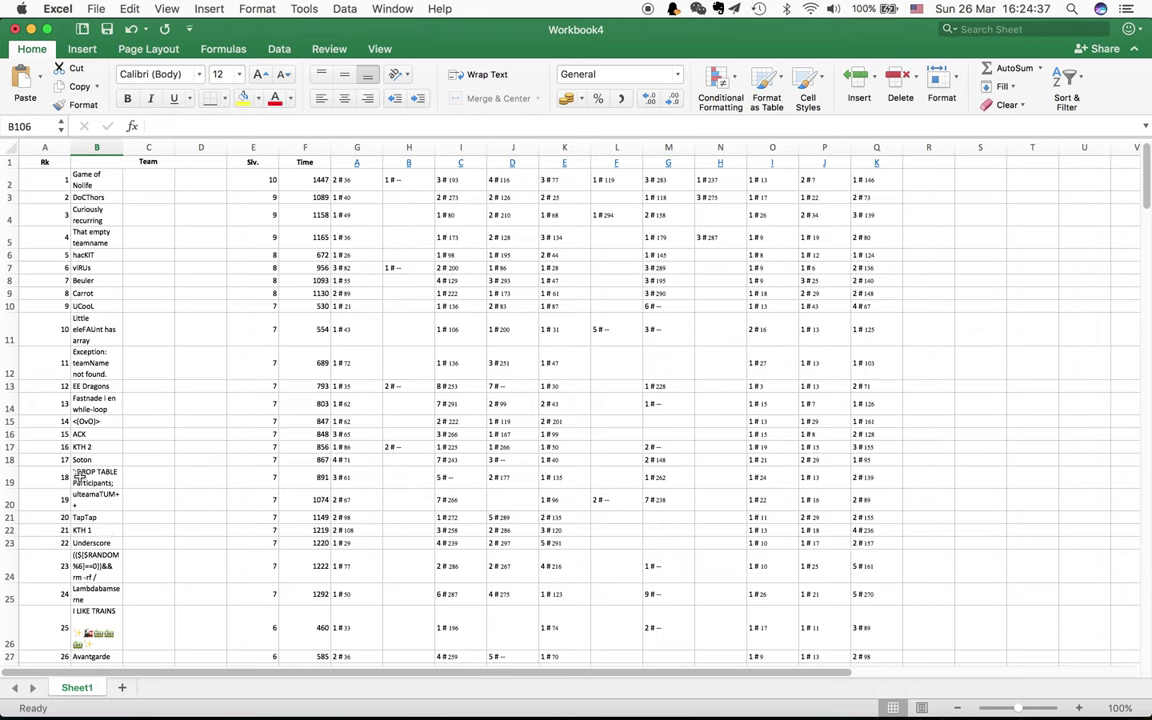
pyautogui.click(27, 147)
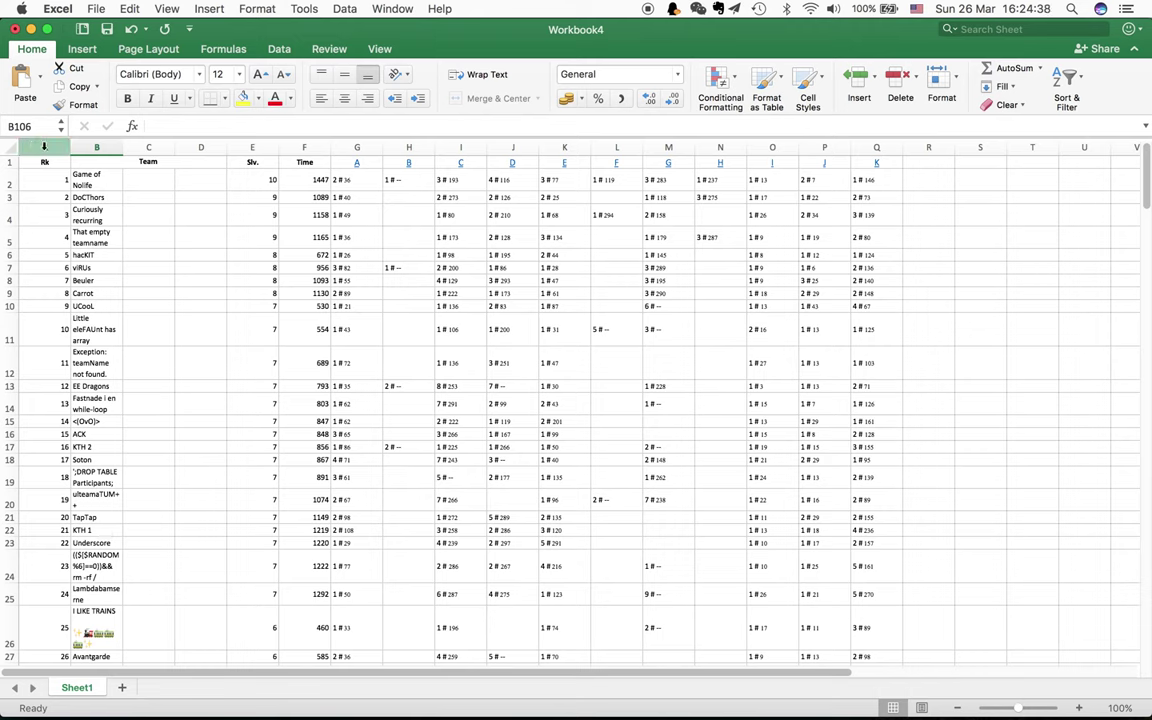
pyautogui.keyDown('super'); pyautogui.click(148, 147); pyautogui.keyUp('super')
pyautogui.keyDown('super'); pyautogui.click(197, 147); pyautogui.keyUp('super')
pyautogui.keyDown('super'); pyautogui.click(254, 147); pyautogui.keyUp('super')
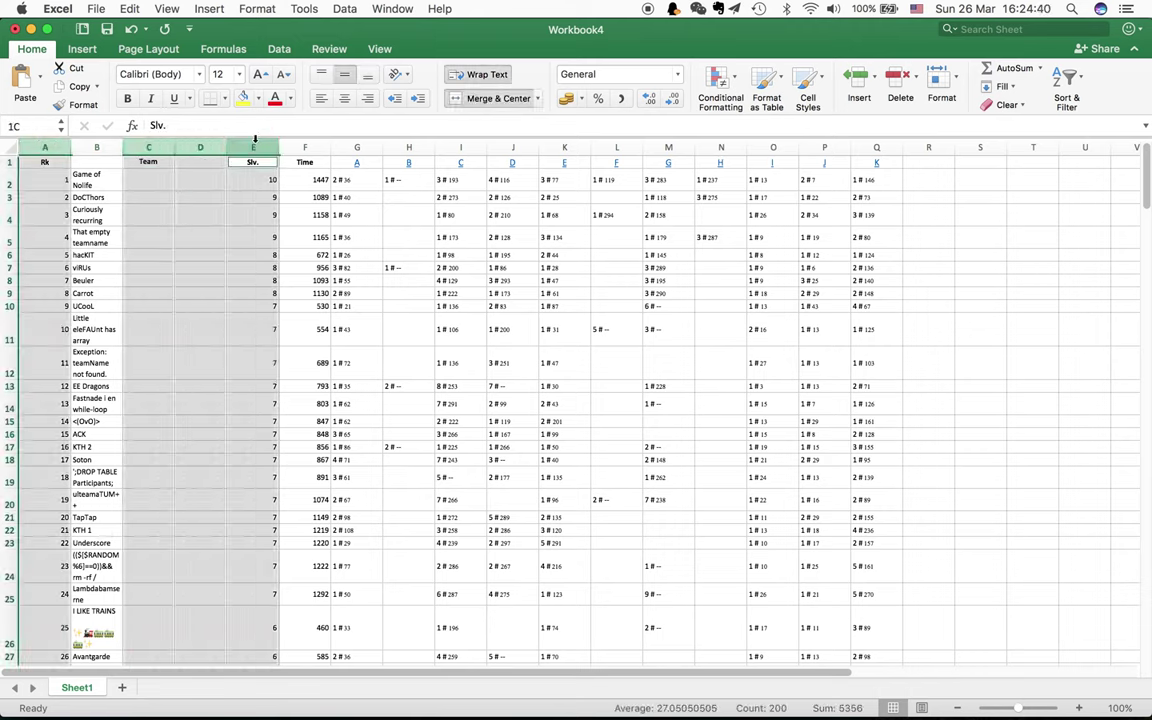
pyautogui.keyDown('super'); pyautogui.click(310, 147); pyautogui.keyUp('super')
pyautogui.rightClick(306, 150)
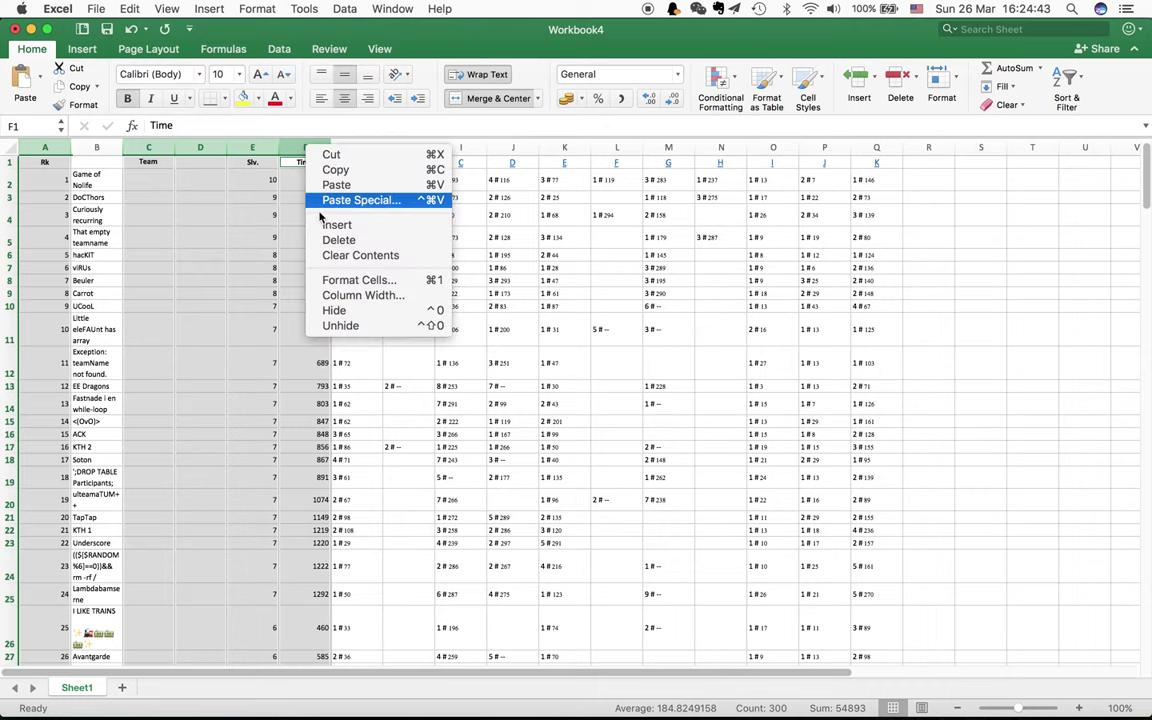
pyautogui.click(326, 241)
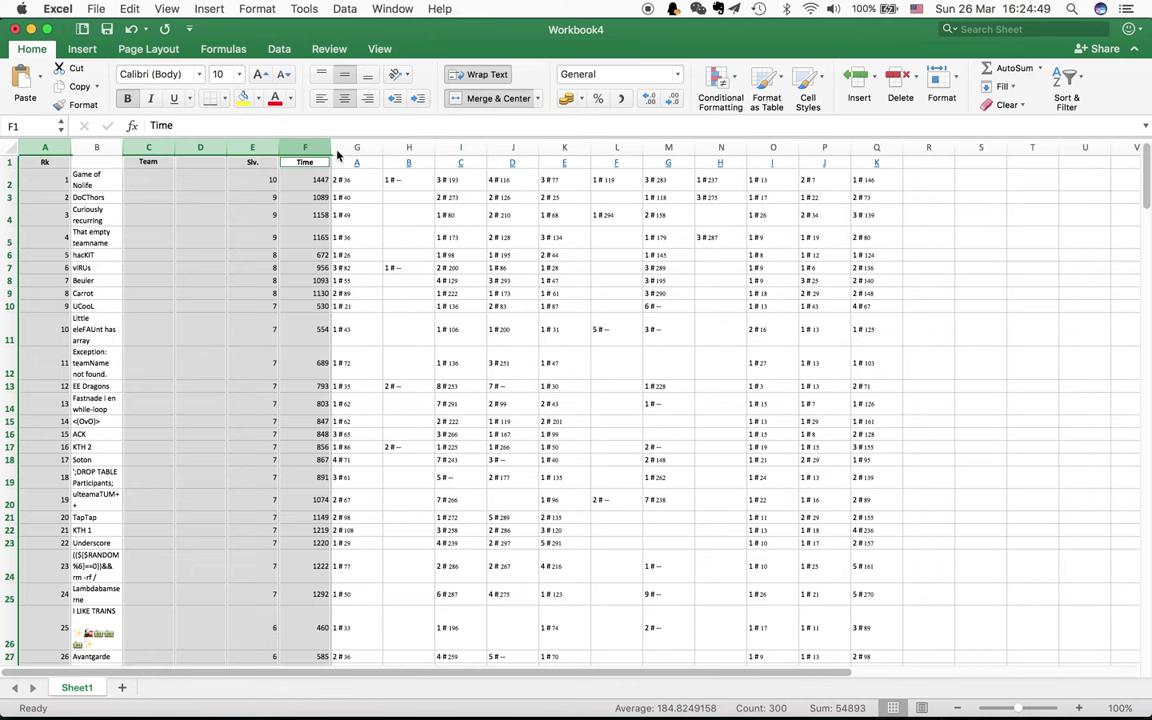
pyautogui.click(151, 196)
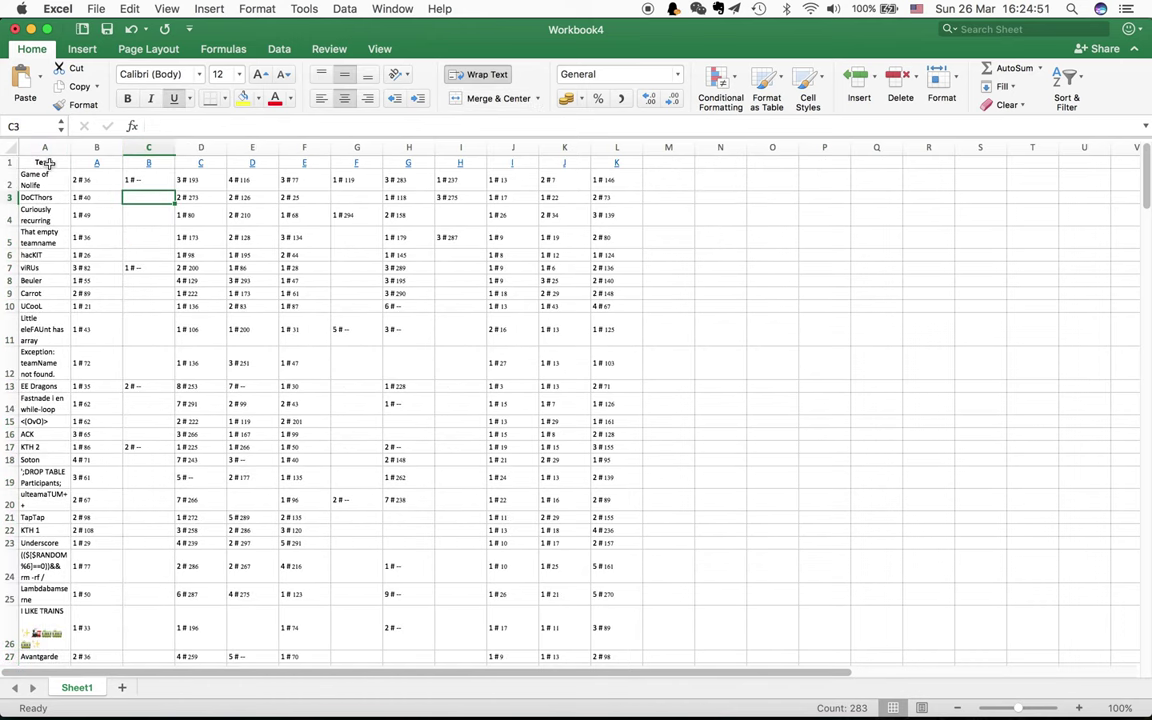
# Delete the header row containing Team and the problem letters.
pyautogui.click(7, 162)
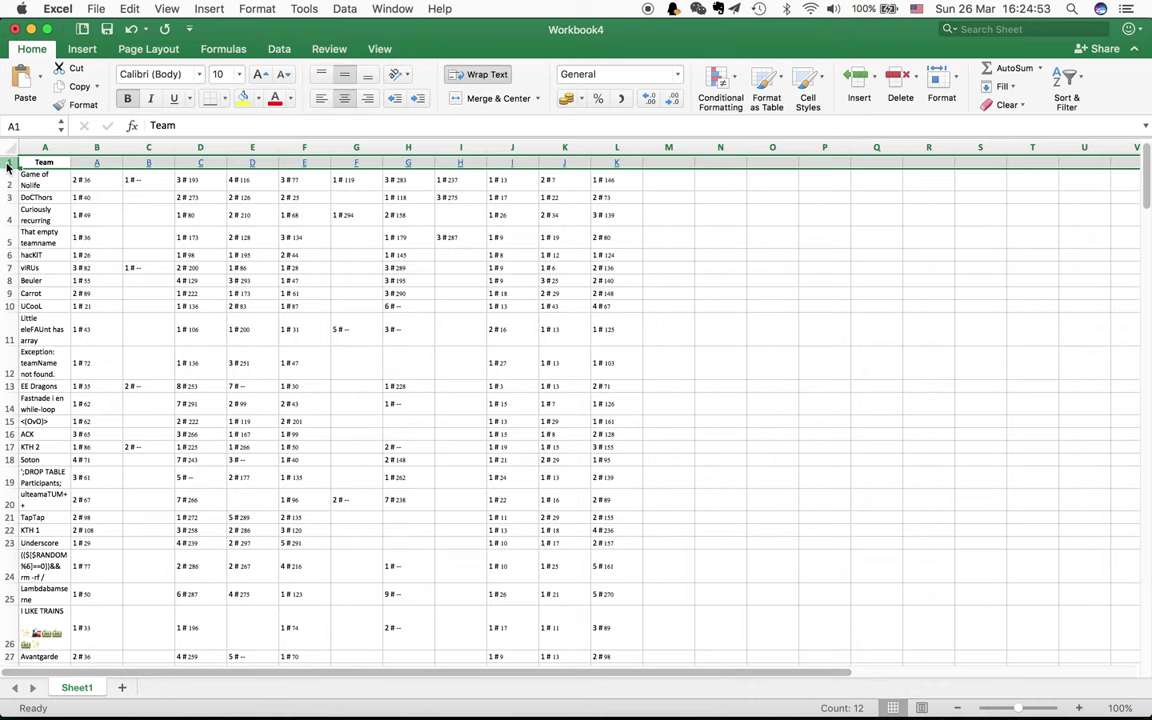
pyautogui.rightClick(7, 166)
pyautogui.click(37, 255)
pyautogui.click(114, 240)
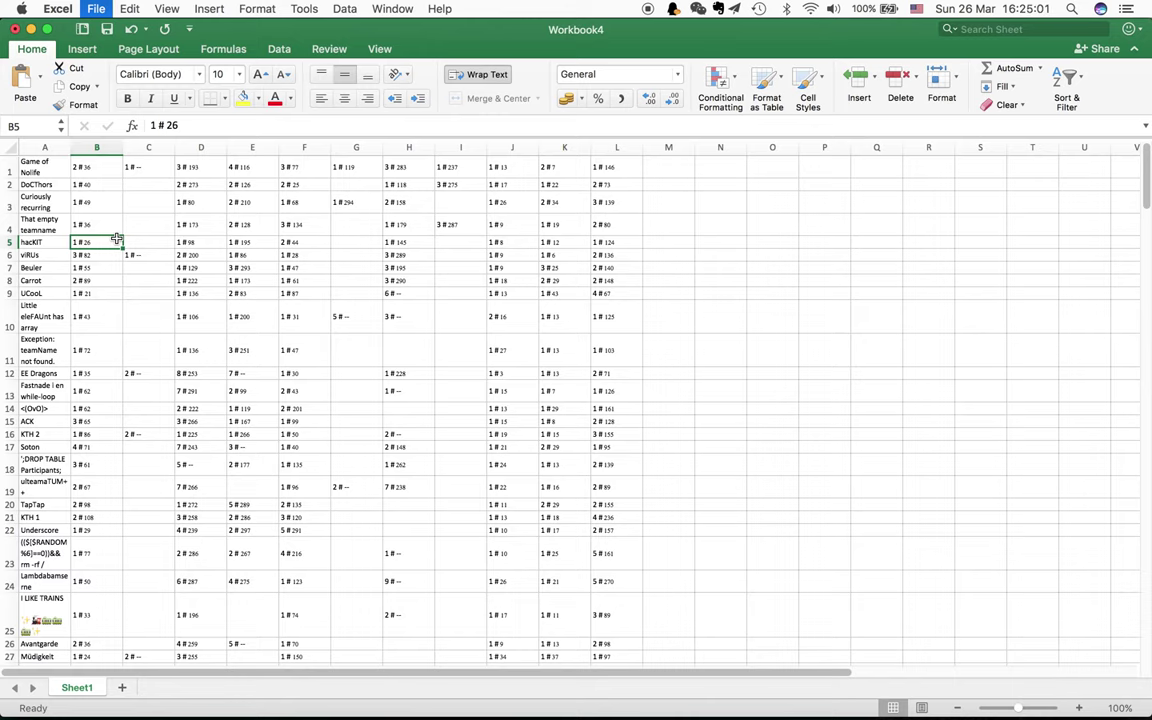
# Save the workbook as rank.xlsx in Excel Workbook format.
pyautogui.press('super+s')
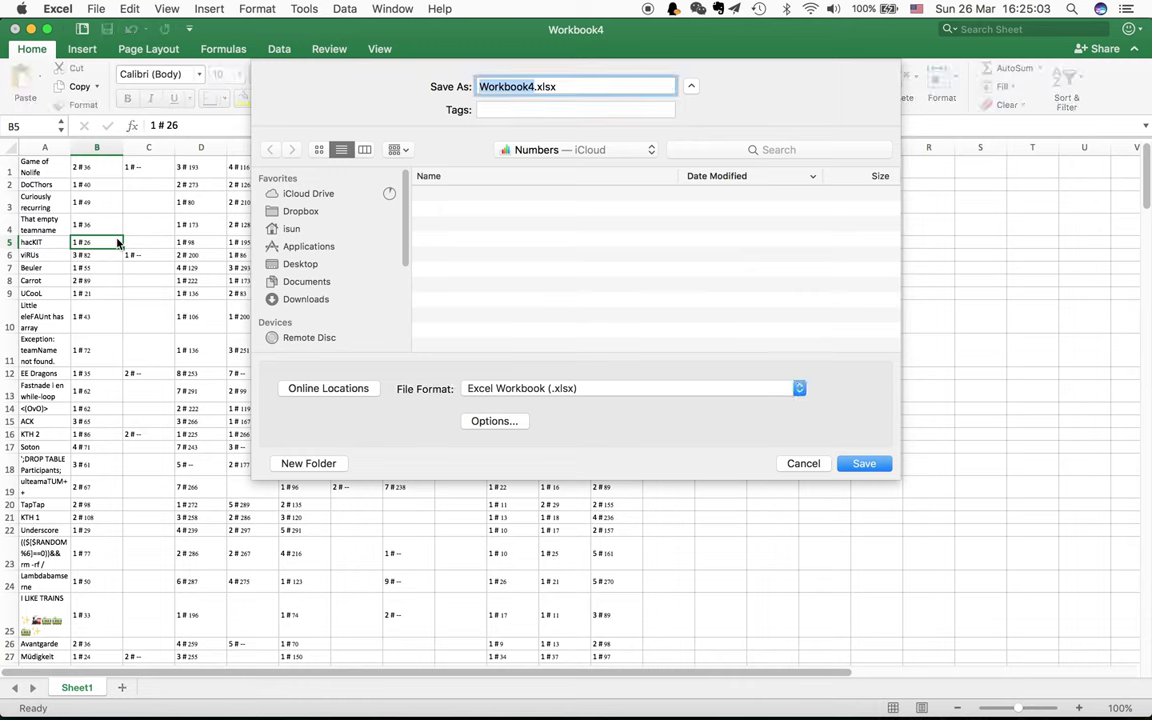
pyautogui.write('rank')
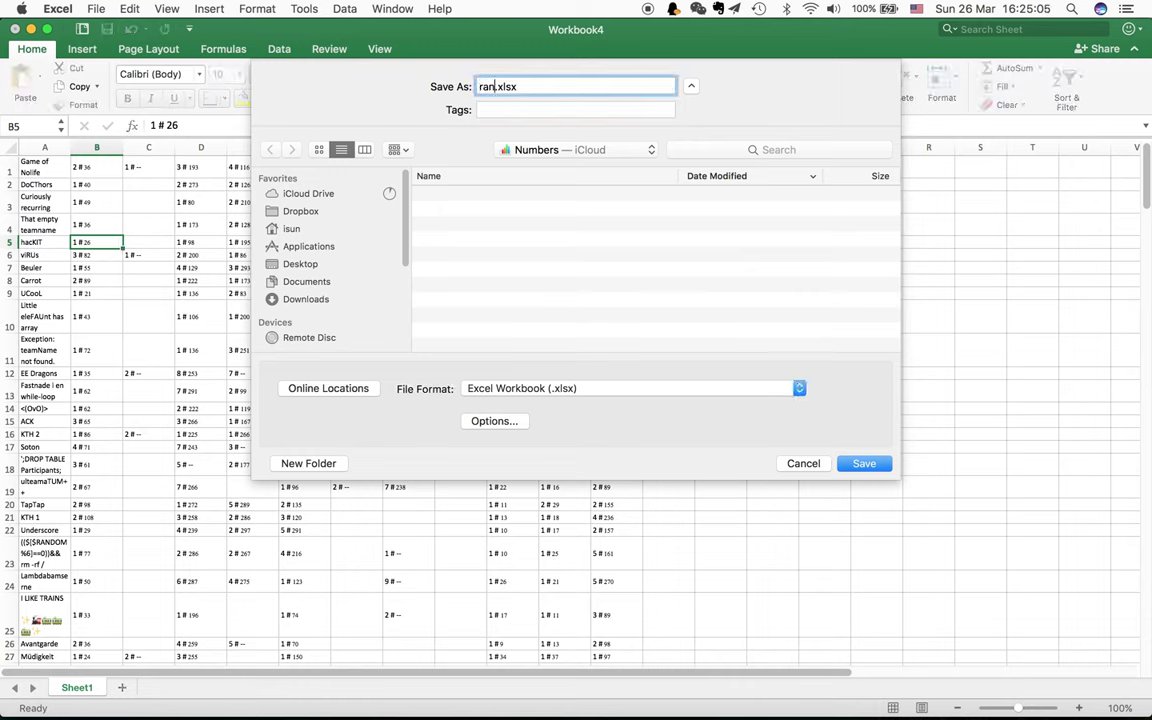
pyautogui.click(857, 464)
pyautogui.click(864, 465)
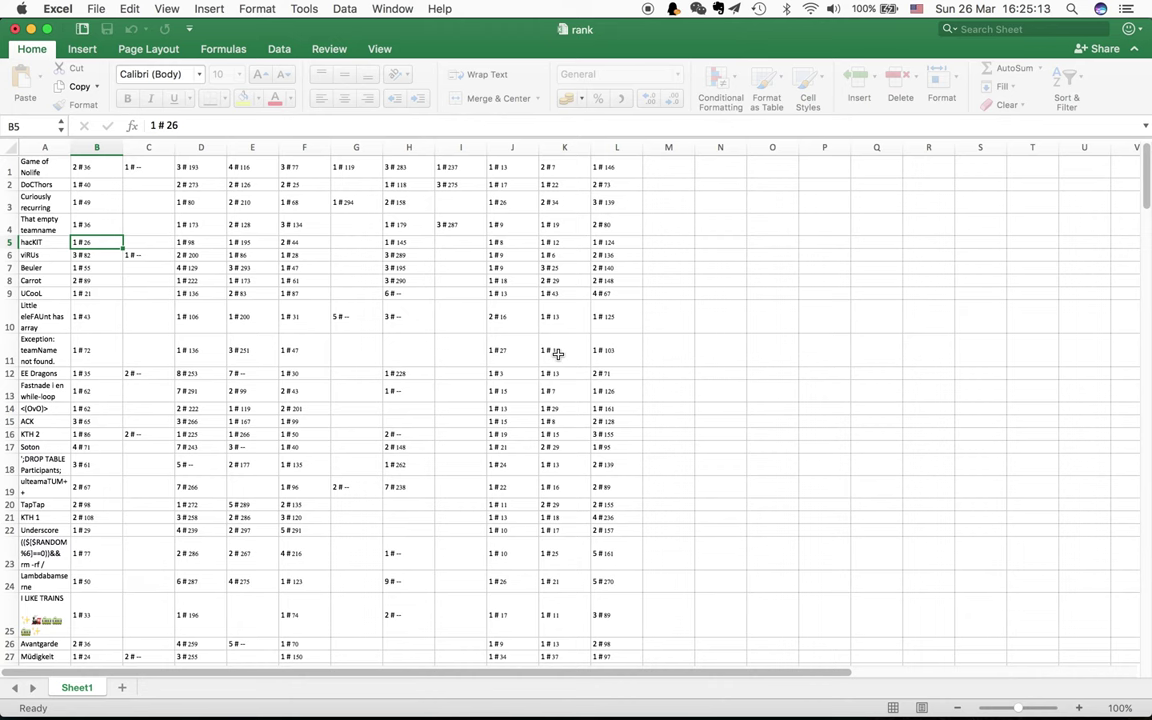
# Switch to the Virtual Judge contest form in Chrome and upload rank.xlsx as the replay ranking file.
pyautogui.press('super+Tab')
pyautogui.click(204, 390)
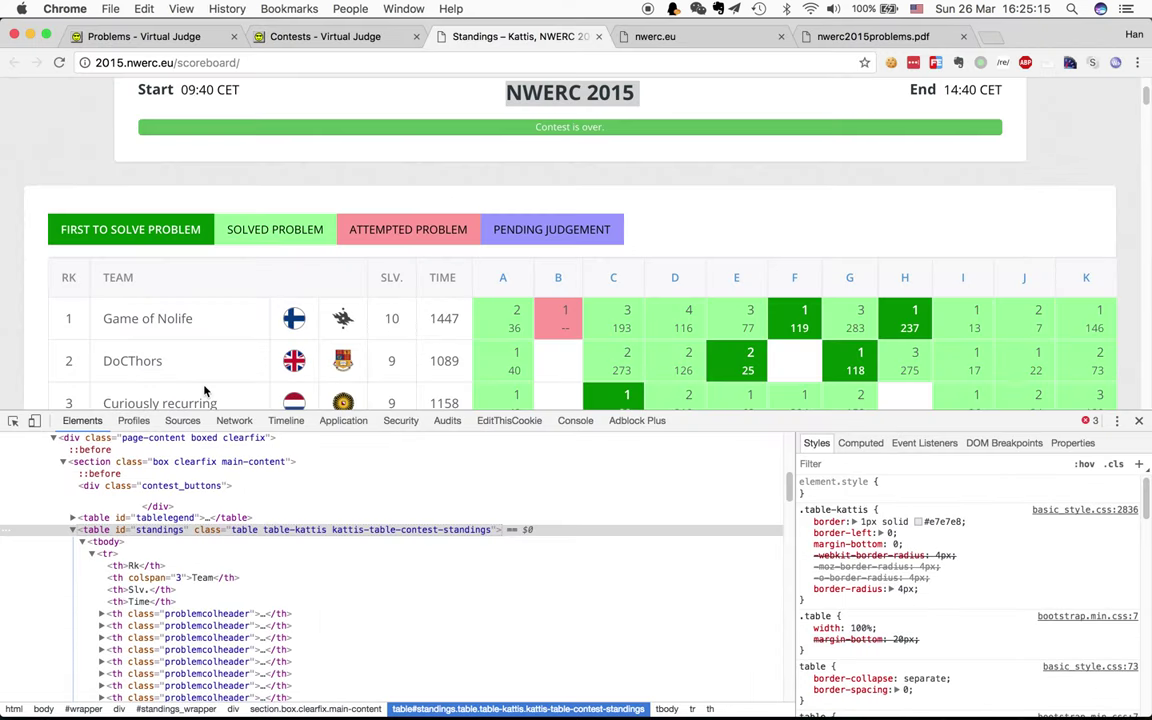
pyautogui.click(339, 38)
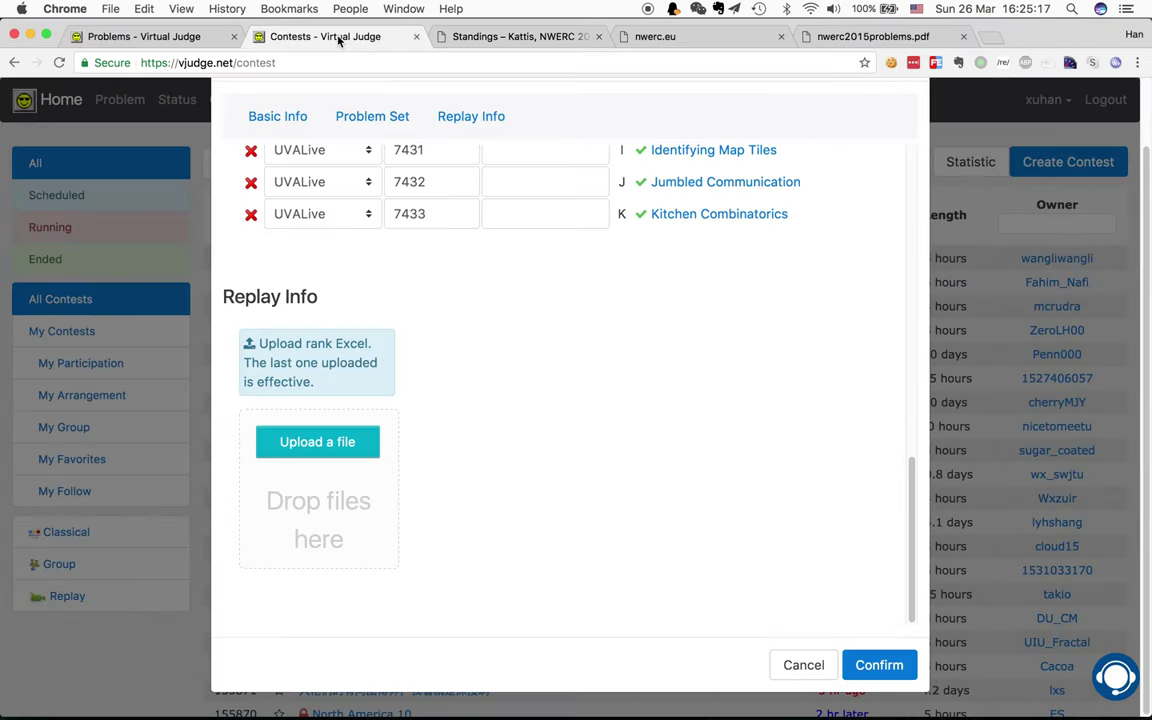
pyautogui.click(335, 447)
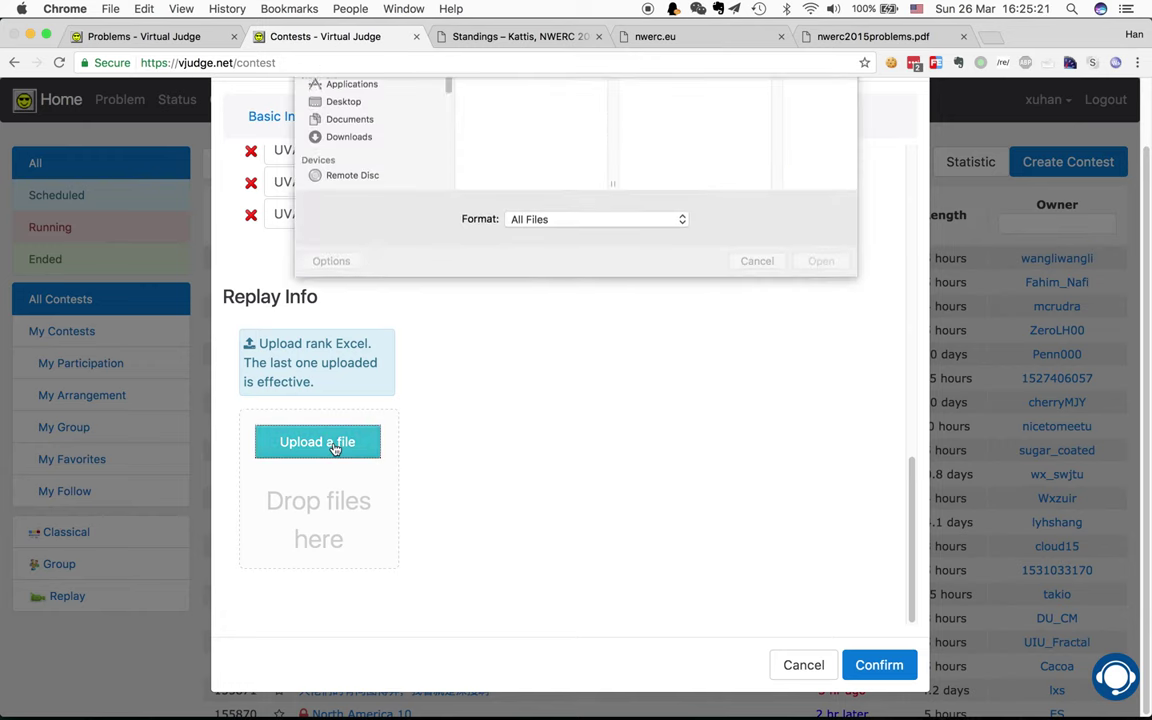
pyautogui.doubleClick(495, 117)
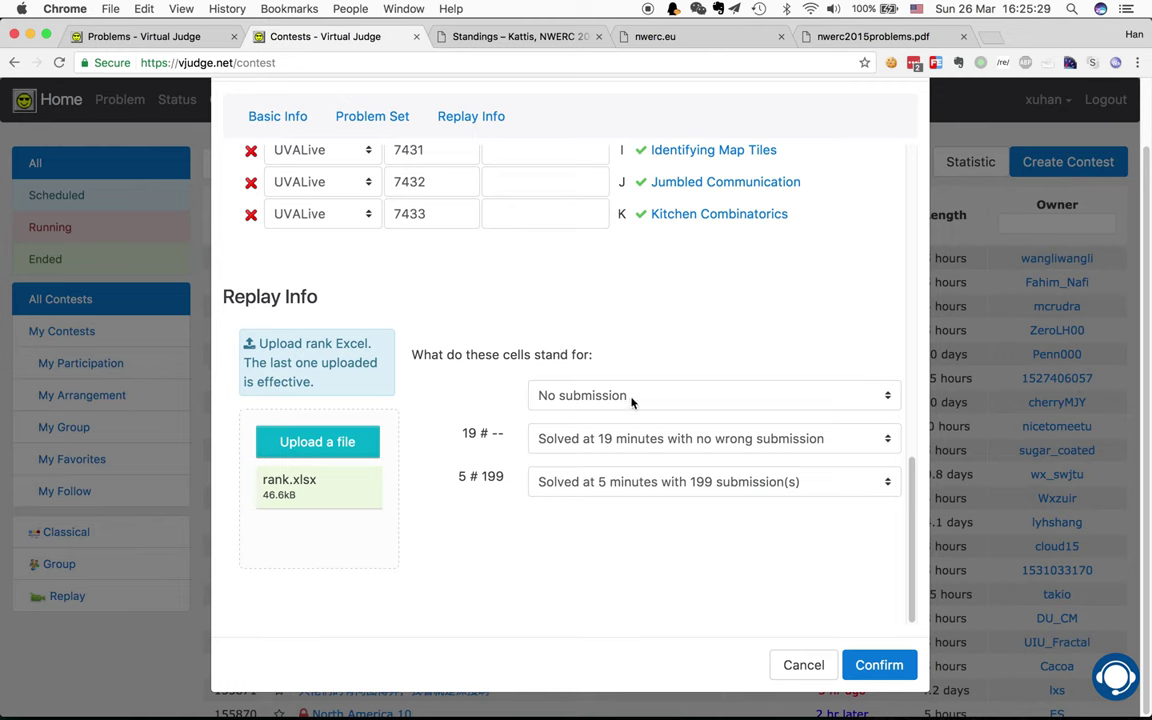
# Map "19 # --" to not solved with 19 wrong submissions and "5 # 199" to solved at 199 minutes with 5 submissions, then create the contest.
pyautogui.click(586, 442)
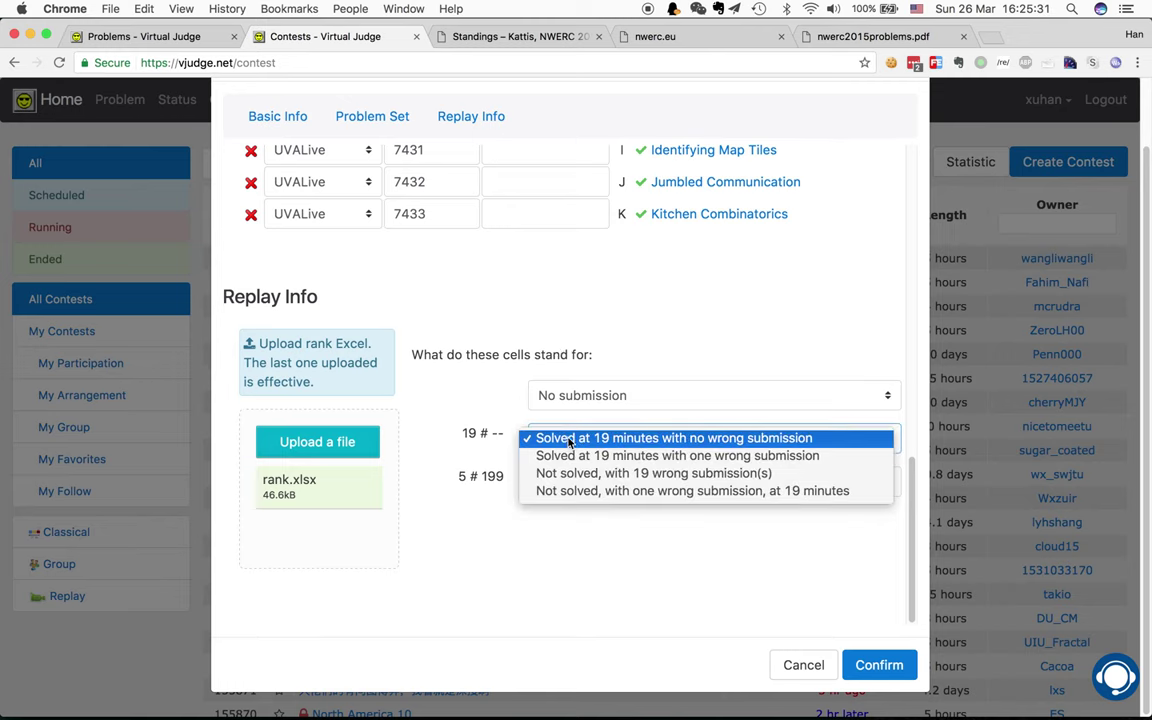
pyautogui.click(628, 474)
pyautogui.click(633, 481)
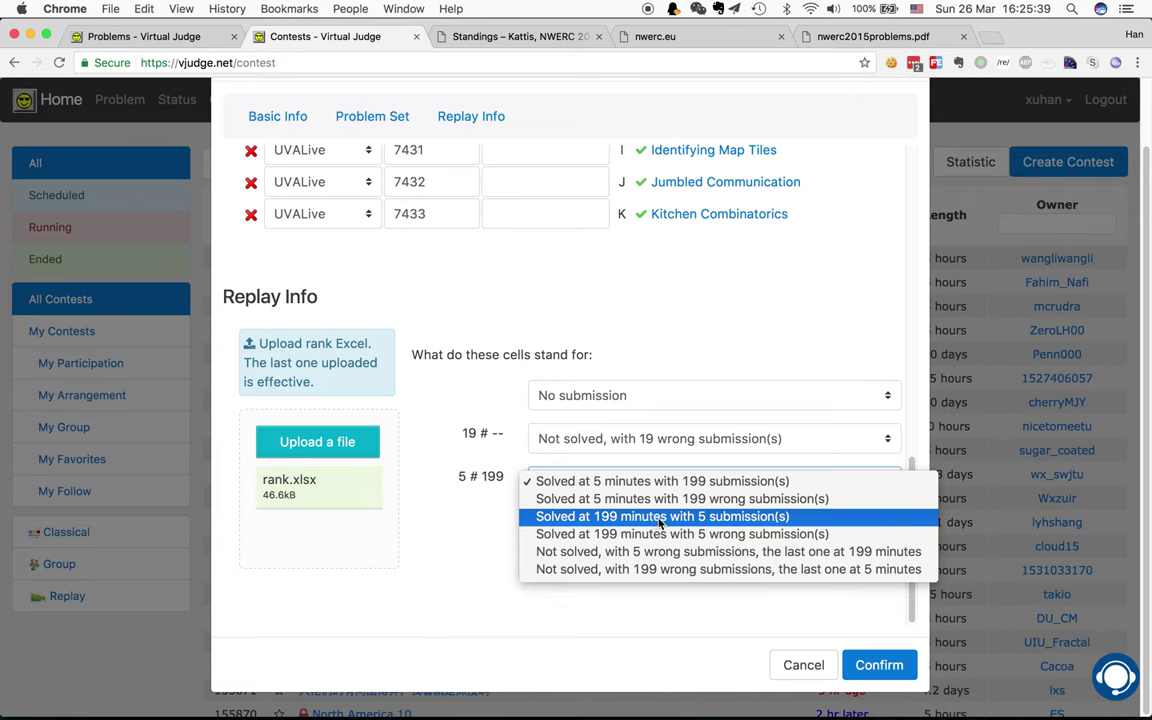
pyautogui.click(658, 519)
pyautogui.click(880, 668)
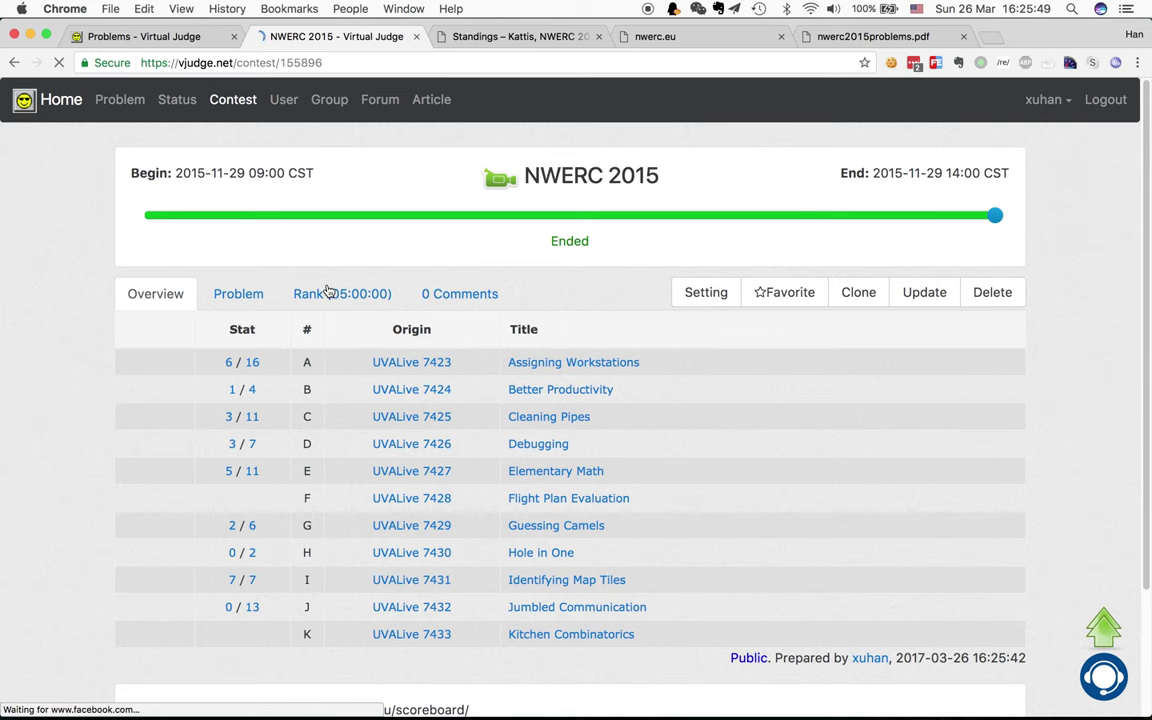
# Open the contest's rank list and exclude all history contests from it in the settings.
pyautogui.click(352, 297)
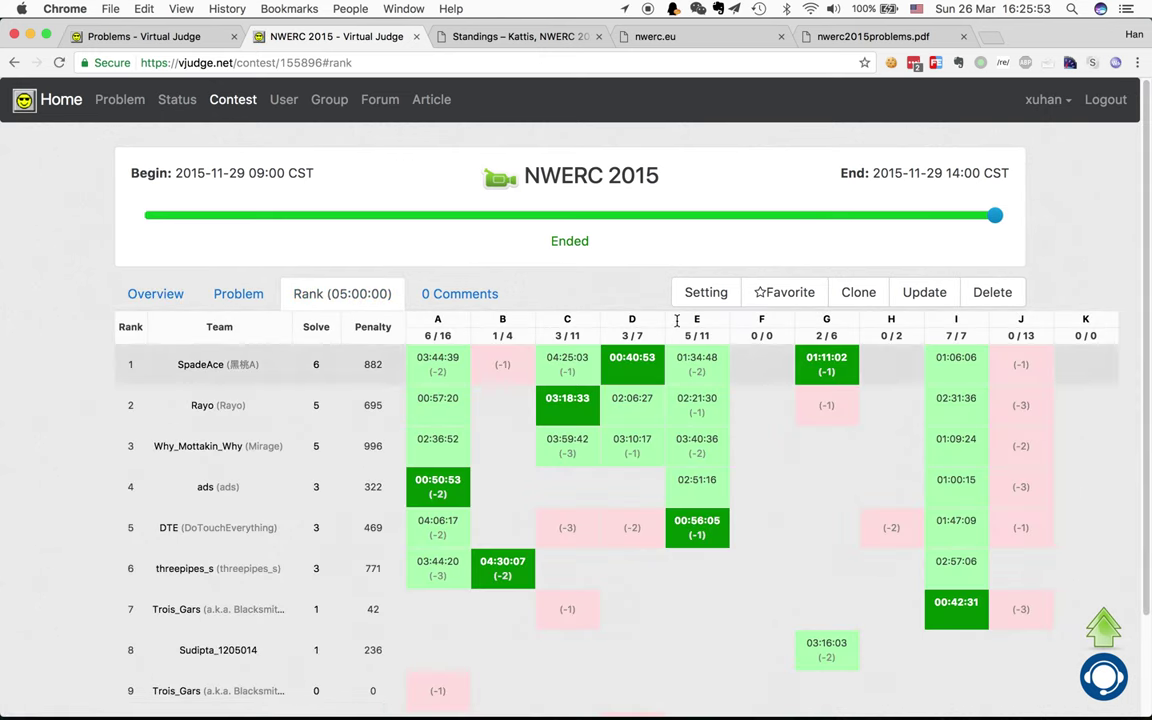
pyautogui.click(703, 300)
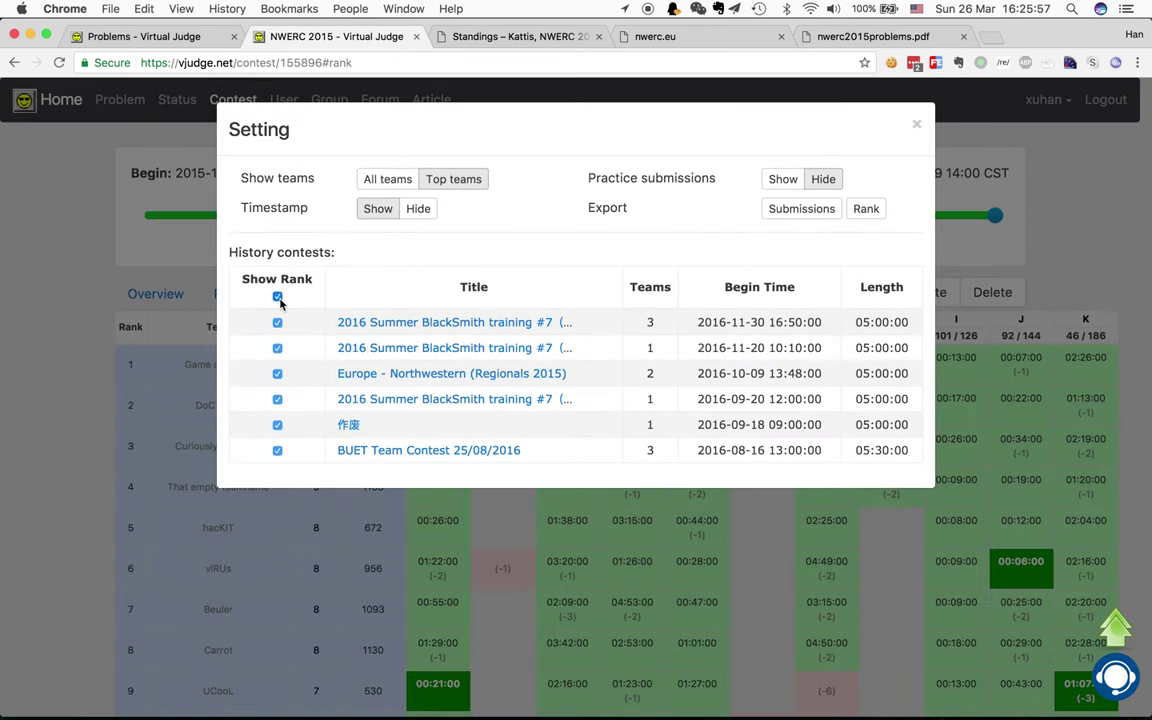
pyautogui.click(277, 297)
pyautogui.click(57, 377)
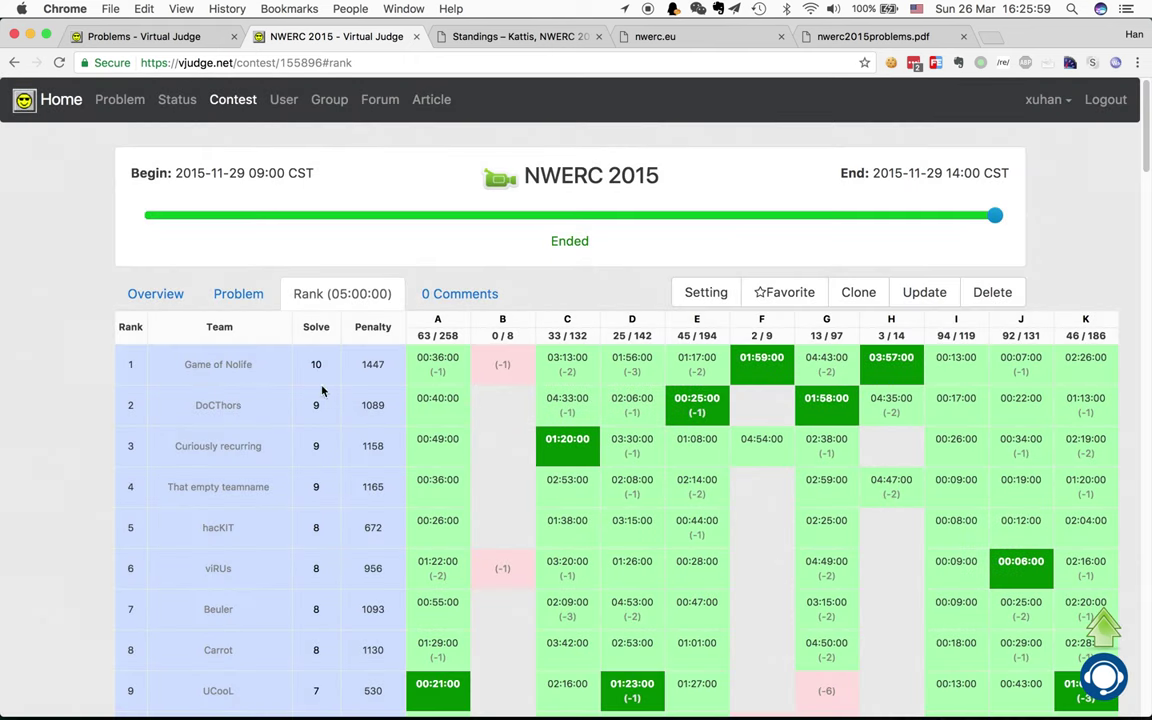
# Compare the replay contest's rank list with the original NWERC 2015 scoreboard, checking team order, solve counts, penalties and problem results.
pyautogui.scroll(-1, 496, 399)
pyautogui.scroll(-4, 494, 399)
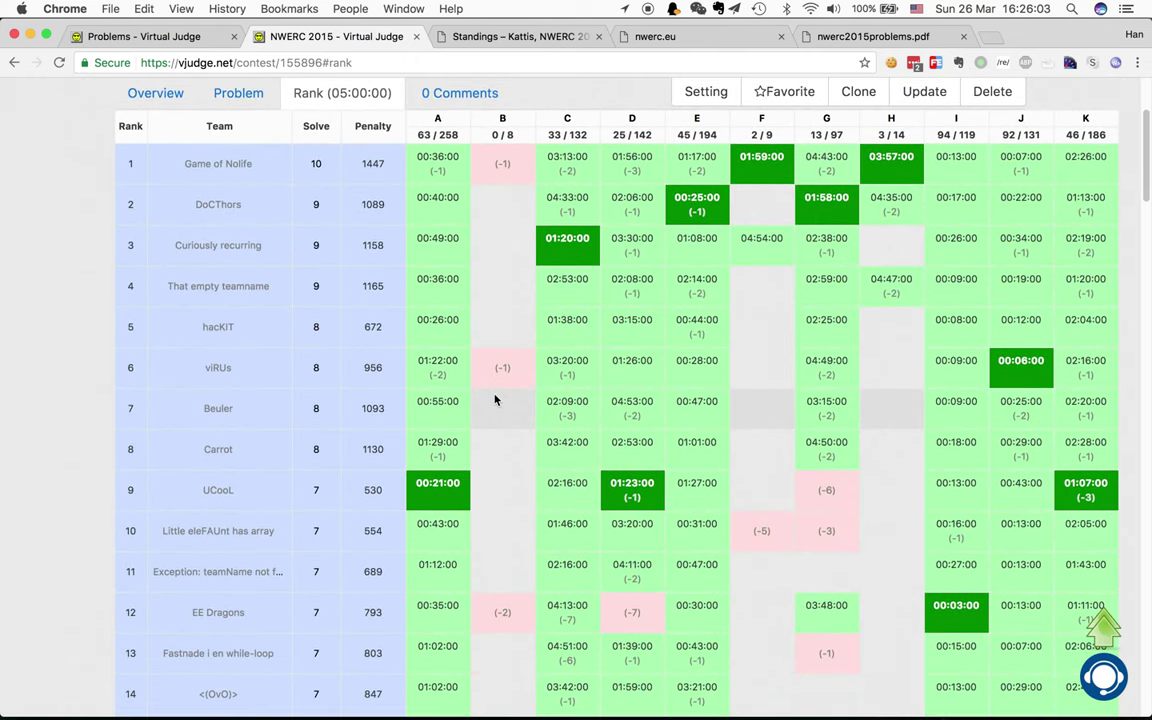
pyautogui.click(506, 32)
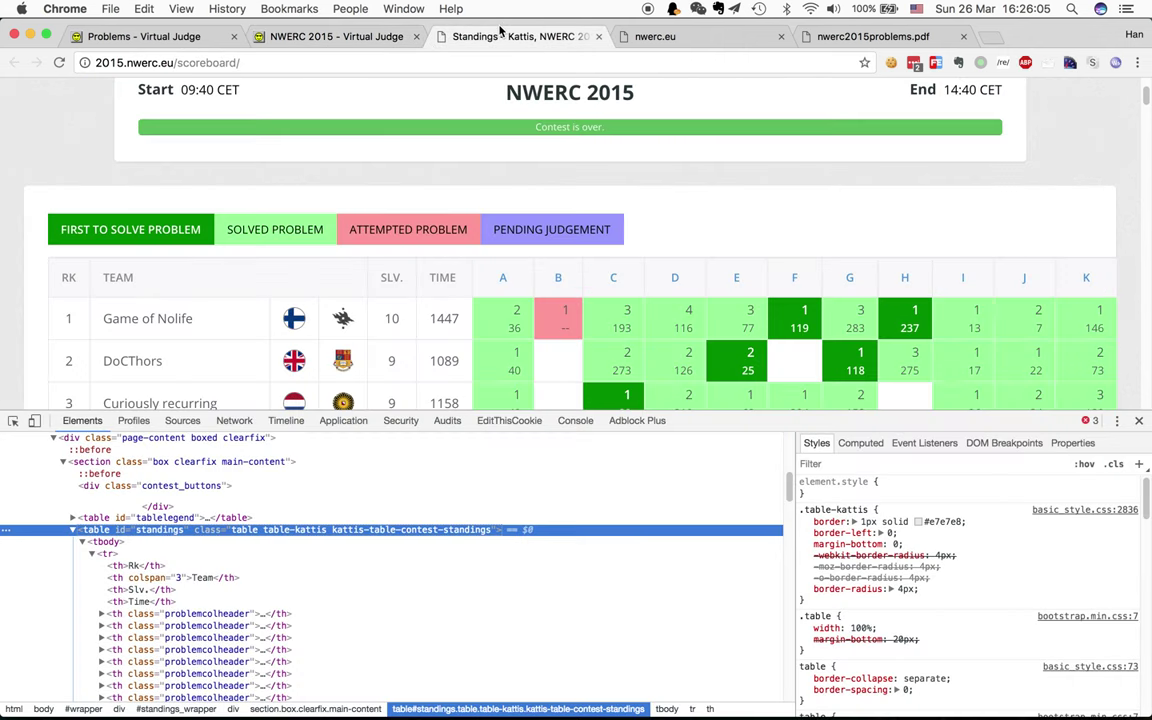
pyautogui.press('super+alt+i')
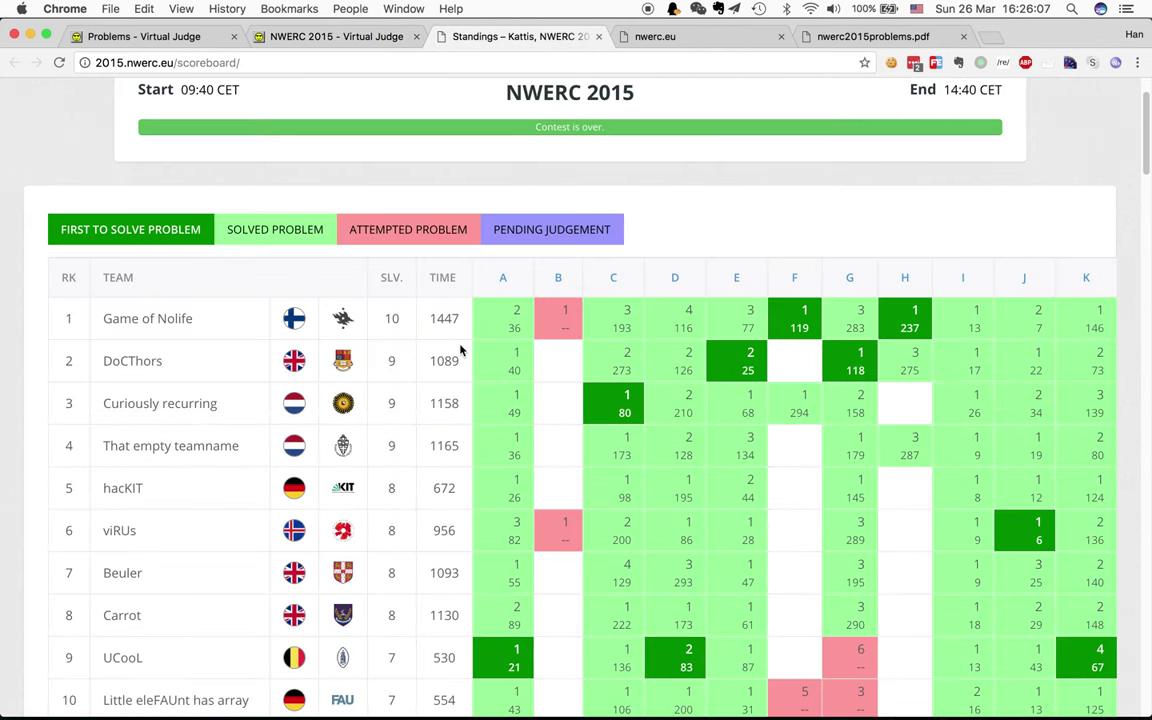
pyautogui.scroll(-3, 460, 347)
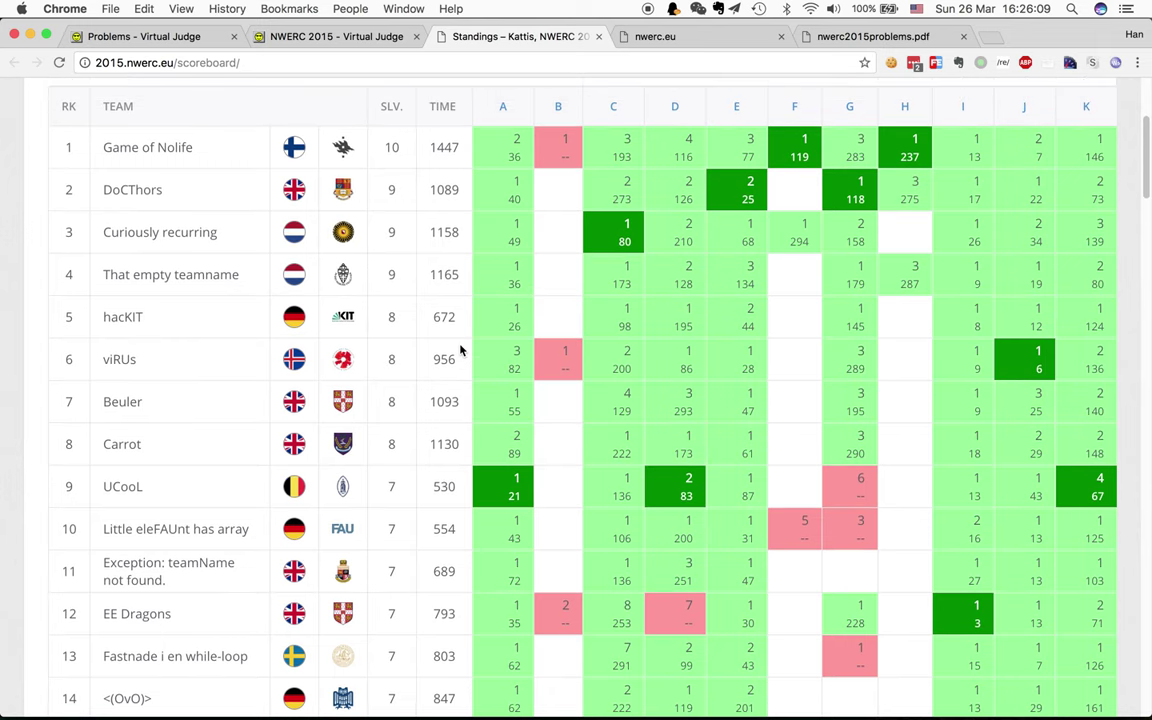
pyautogui.press('super+alt+Left')
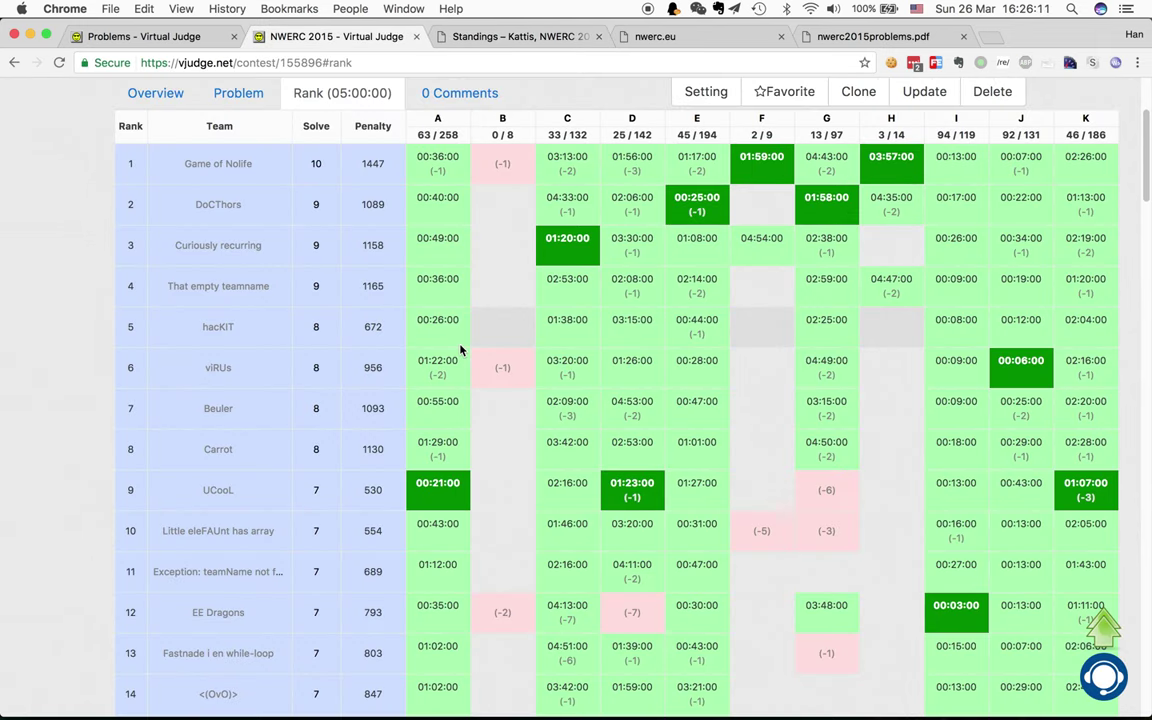
pyautogui.press('super+alt+Right')
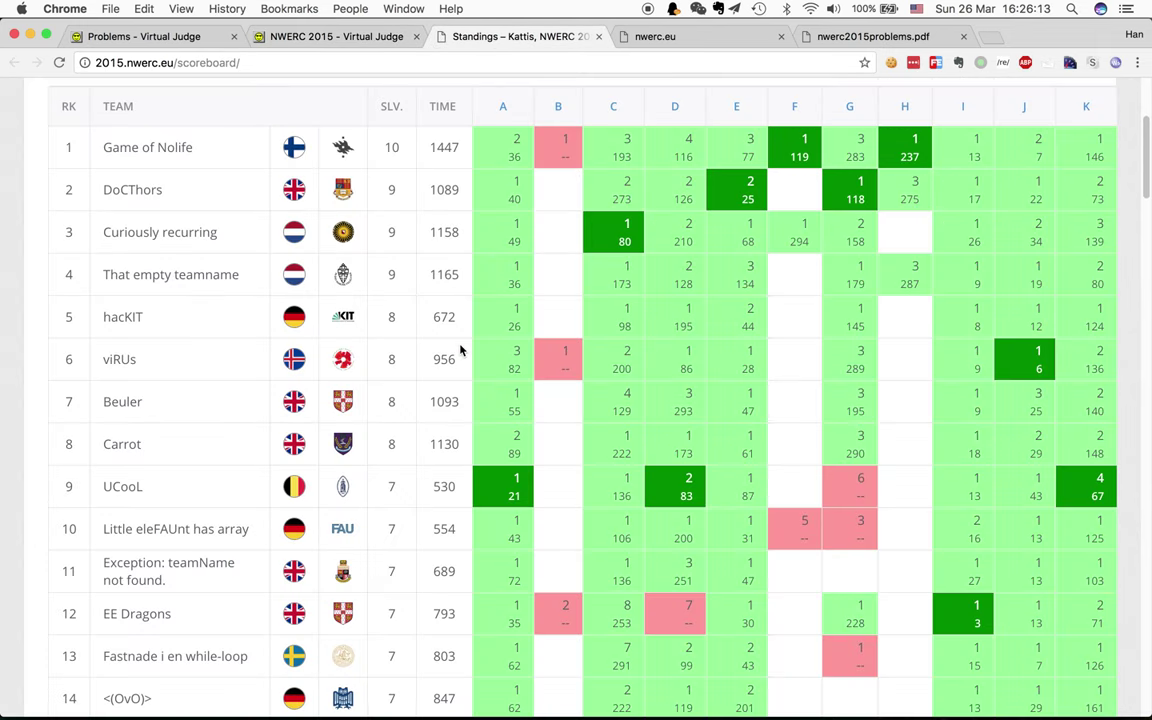
pyautogui.press('super+alt+Left')
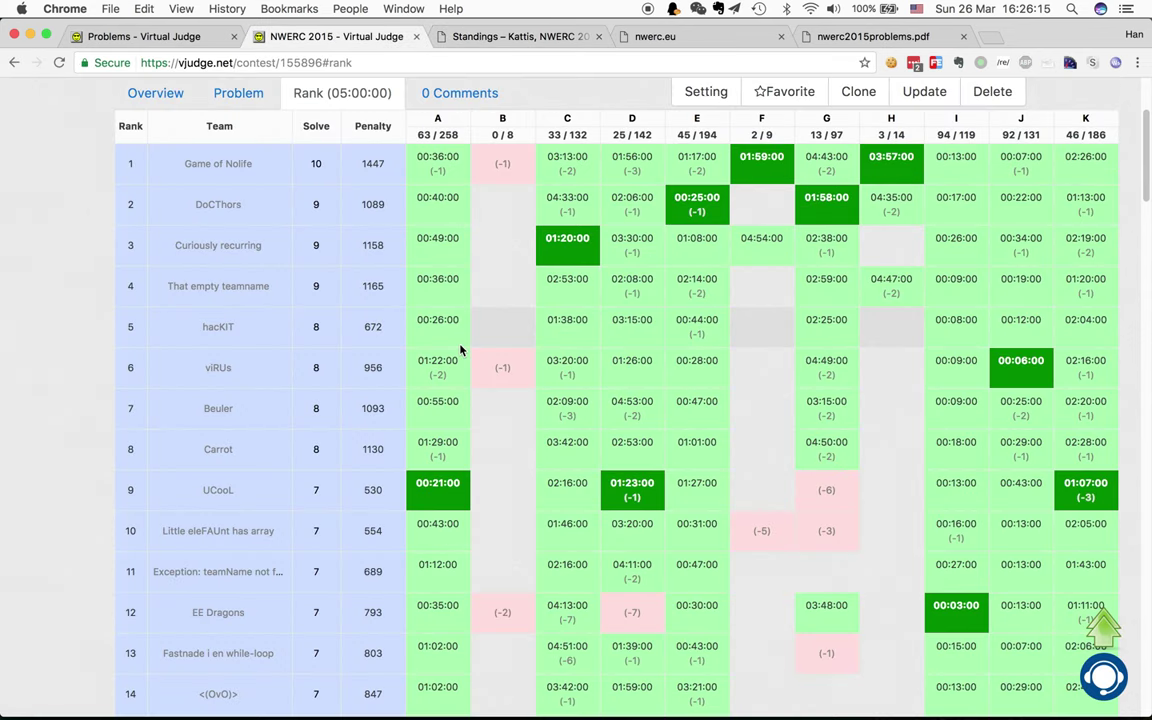
pyautogui.press('super+alt+Right')
pyautogui.press('super+alt+Left')
pyautogui.scroll(5, 460, 349)
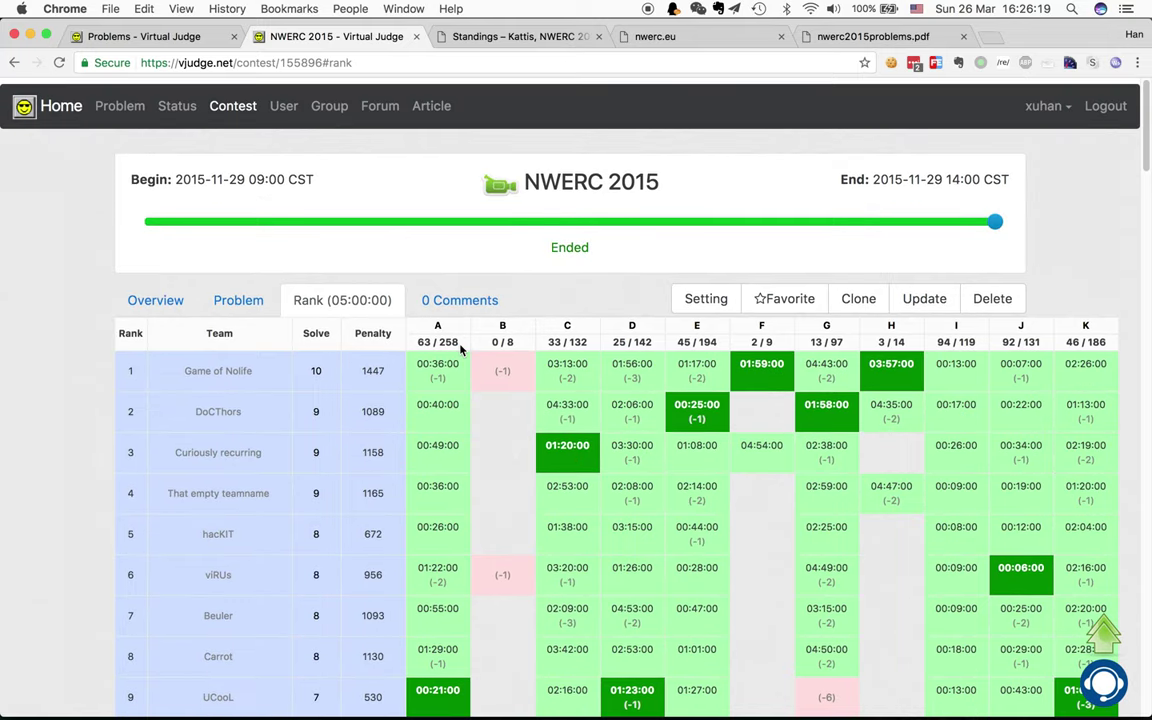